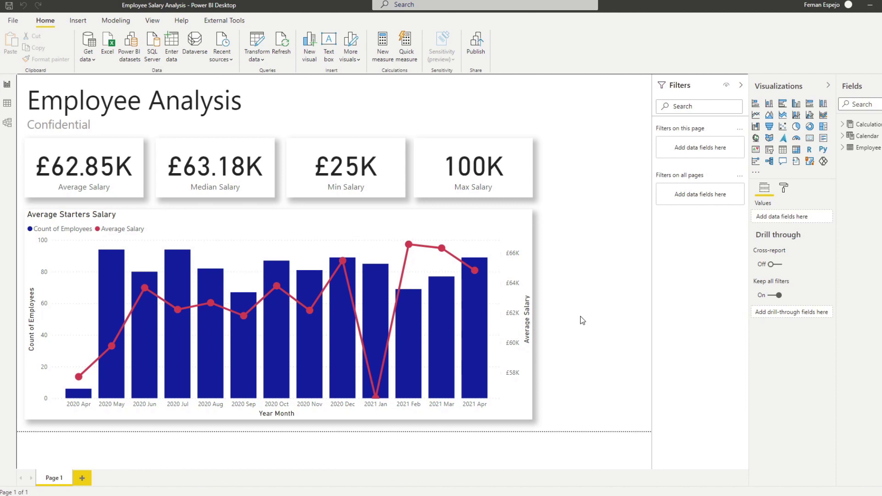
{"action": "left_click", "coordinate": [8, 107]}
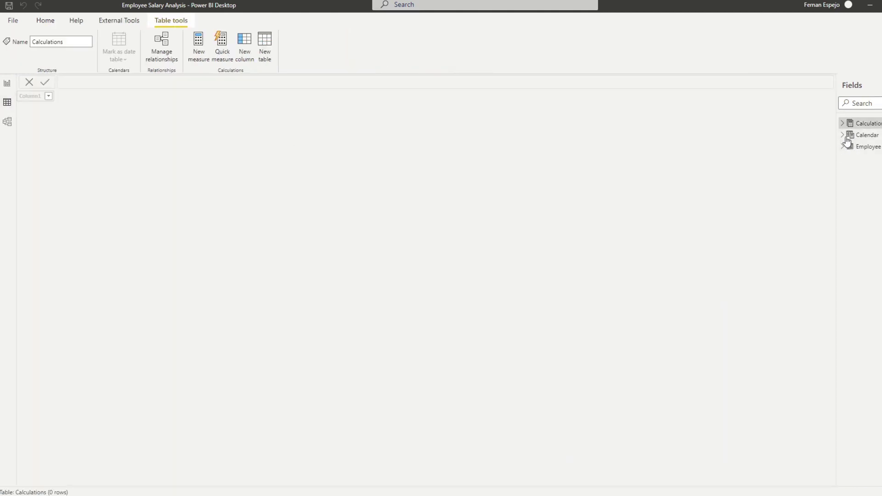
{"action": "left_click", "coordinate": [841, 147]}
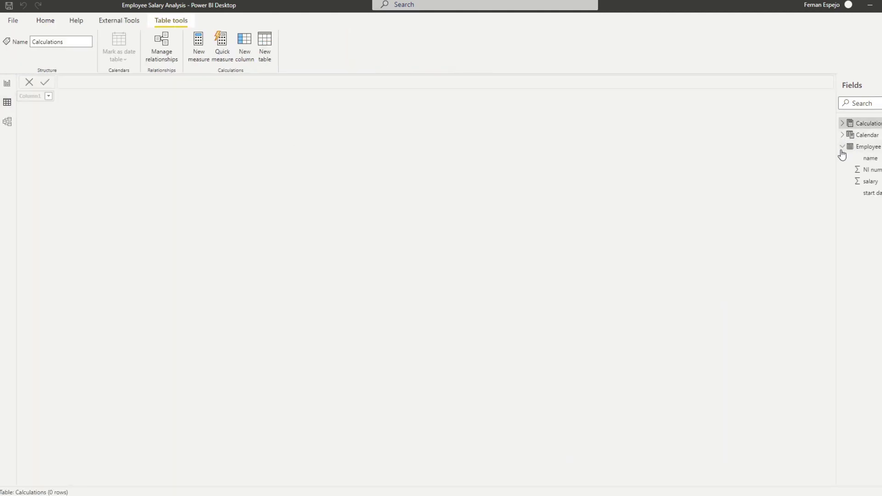
{"action": "left_click", "coordinate": [869, 146]}
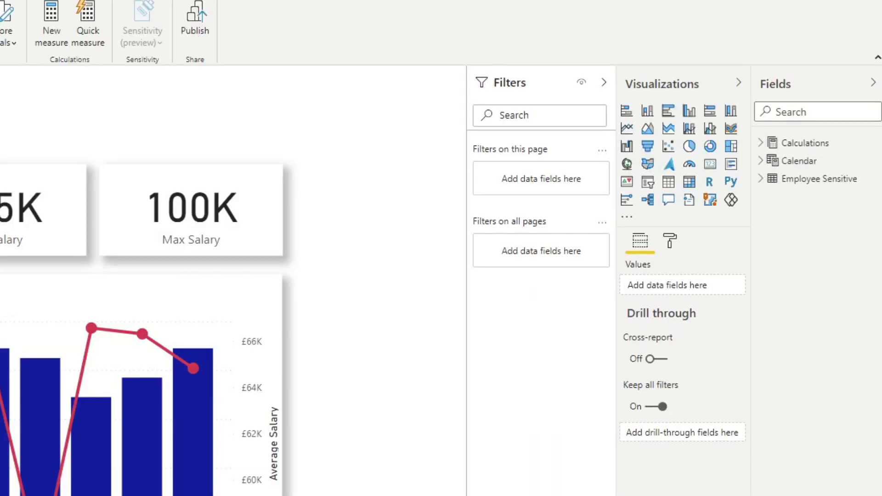
Step: Expand the Calculations table in the Fields pane to reveal its salary measures
{"action": "left_click", "coordinate": [761, 147]}
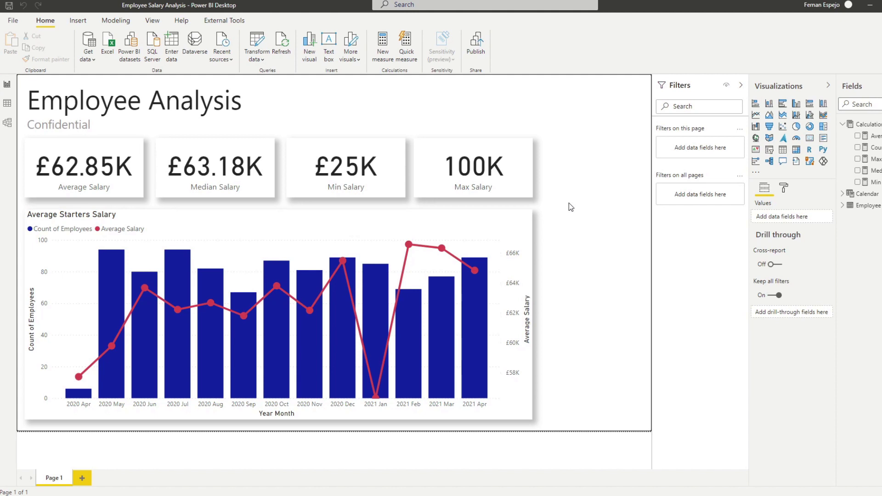
Step: Export the report as a Power BI template described 'This is a template file', targeting the Demos folder
{"action": "left_click", "coordinate": [13, 22]}
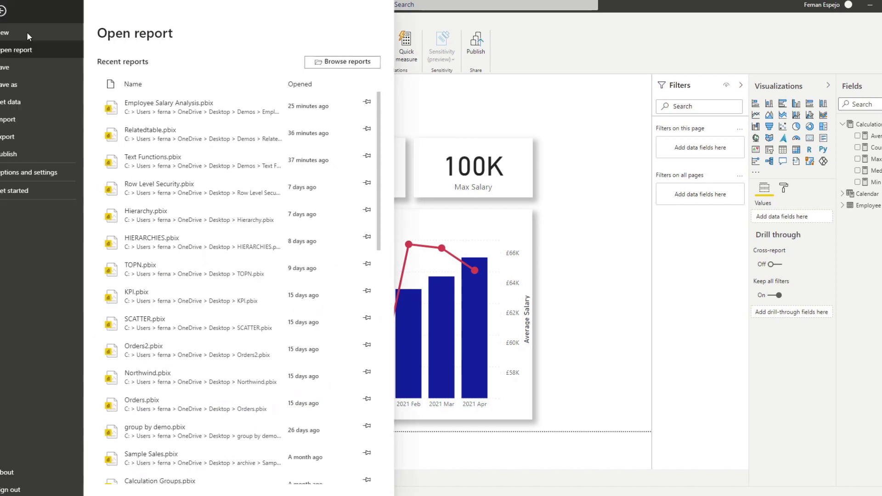
{"action": "left_click", "coordinate": [39, 137]}
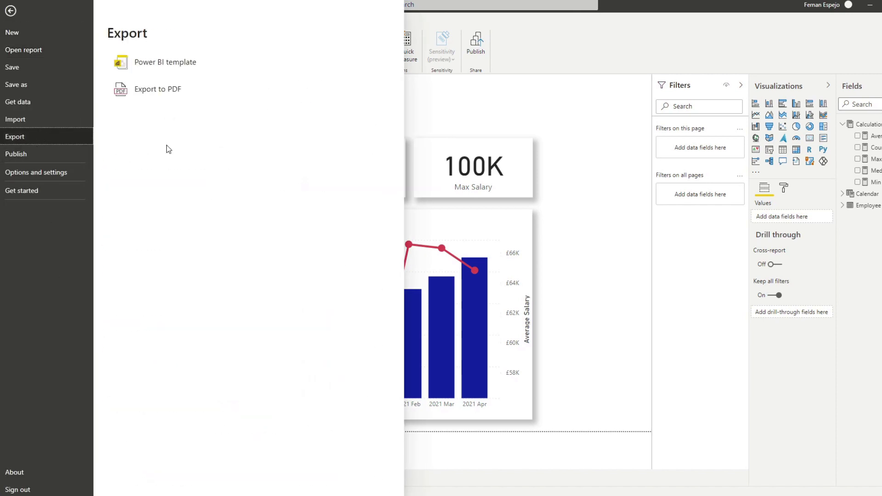
{"action": "left_click", "coordinate": [164, 65]}
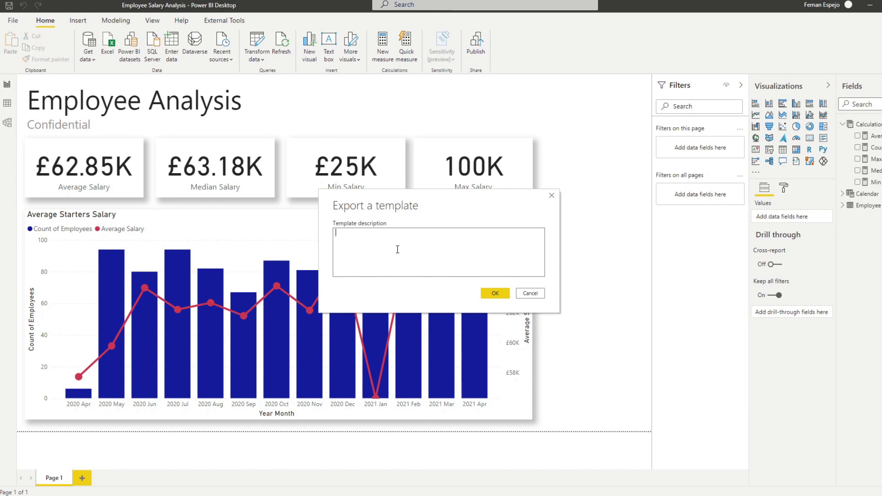
{"action": "type", "text": "his is a template file"}
{"action": "left_click", "coordinate": [496, 294]}
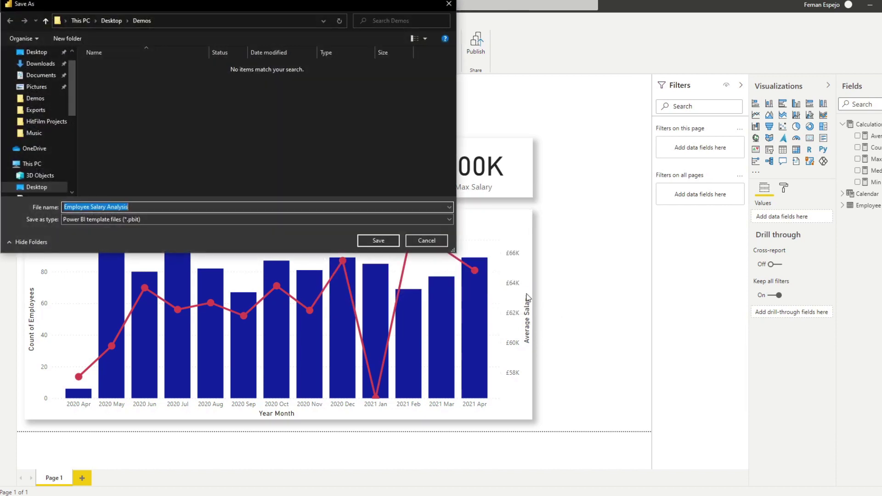
{"action": "left_click", "coordinate": [199, 124]}
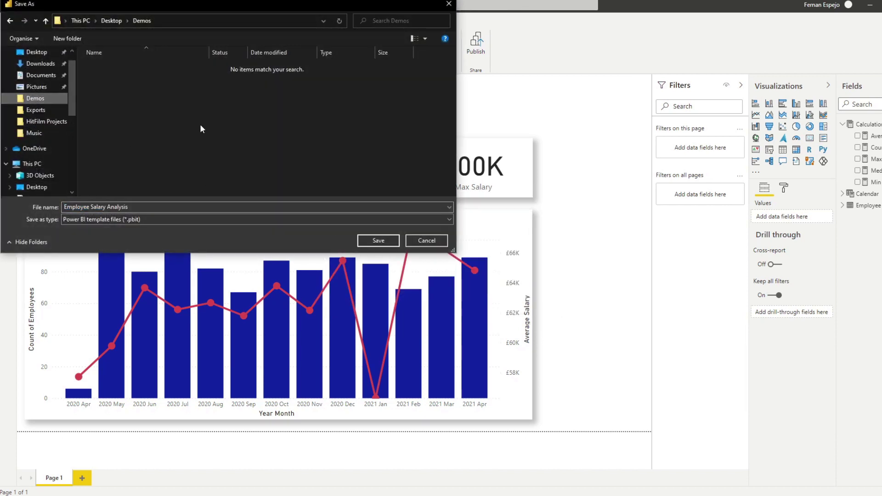
Step: Save the Employee Salary Analysis template in Demos, then close Power BI keeping the report's changes
{"action": "left_click", "coordinate": [378, 241]}
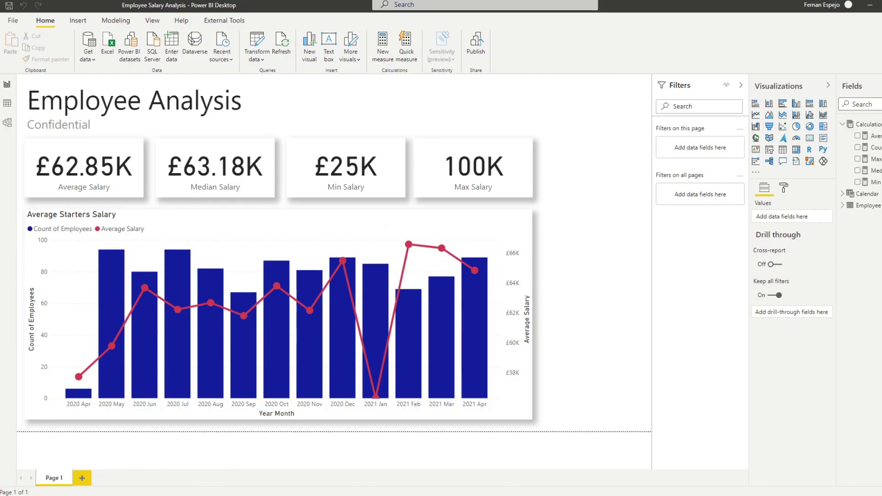
{"action": "key", "text": "alt+F4"}
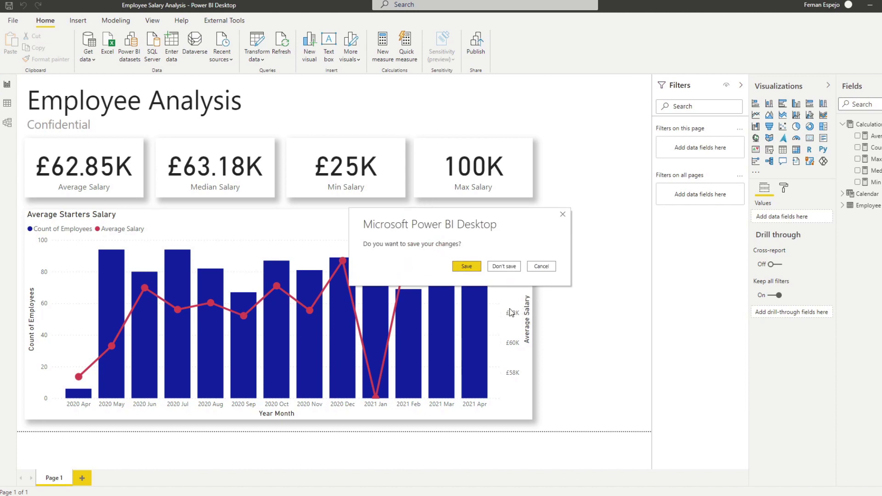
{"action": "left_click", "coordinate": [471, 268]}
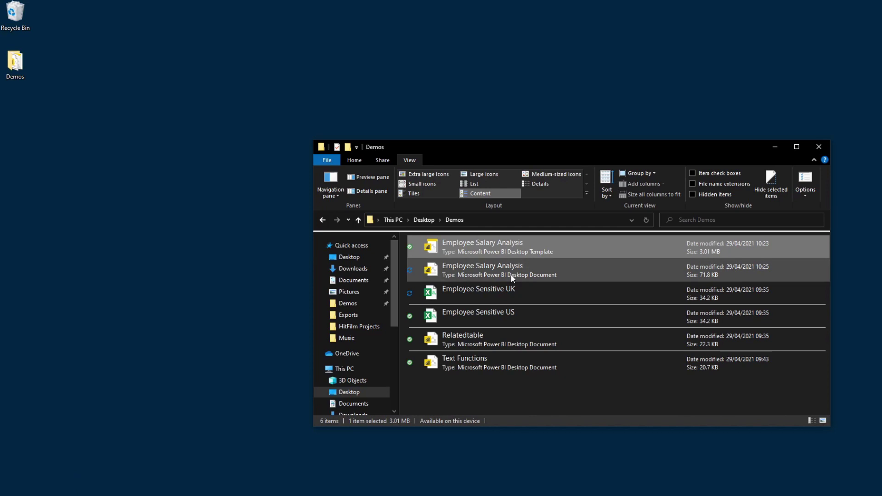
Step: Open the Employee Salary Analysis .pbit from Demos as an untitled report
{"action": "double_click", "coordinate": [500, 247]}
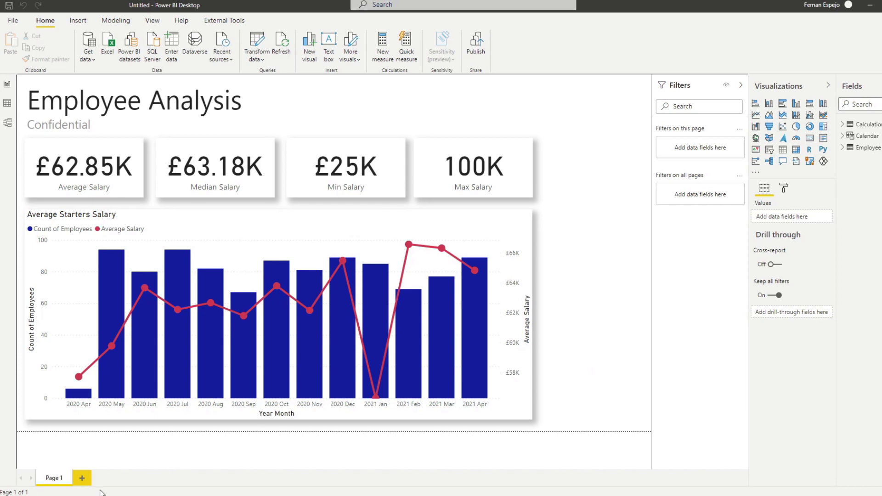
Step: Discard the untitled report, close the UK CSV in Excel unsaved, and move Employee Sensitive UK to the desktop
{"action": "key", "text": "alt+F4"}
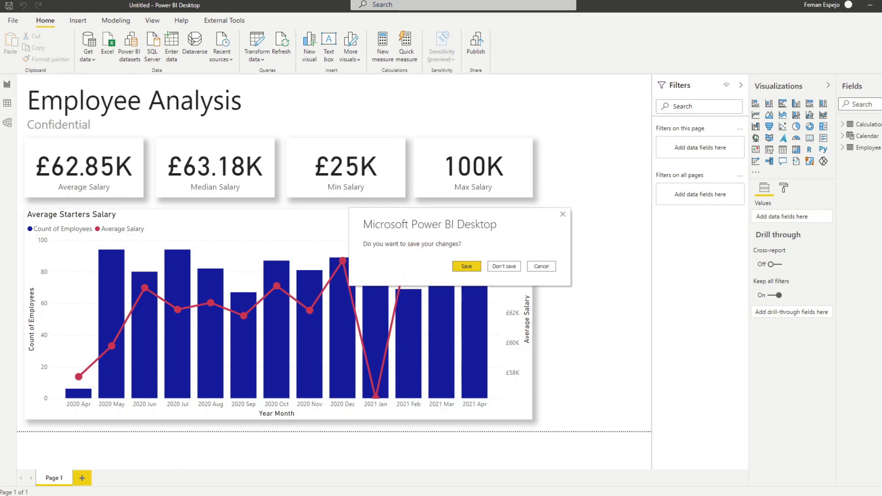
{"action": "left_click", "coordinate": [511, 266]}
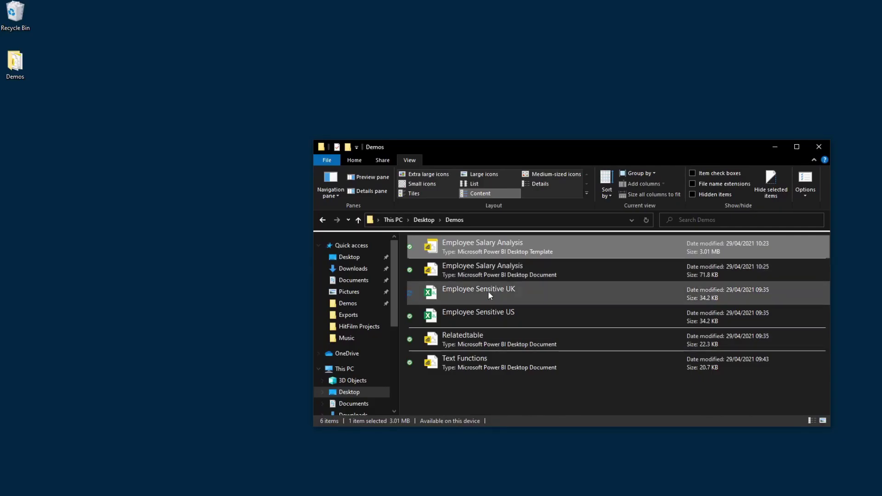
{"action": "left_click", "coordinate": [508, 292]}
{"action": "left_click_drag", "start_coordinate": [507, 292], "coordinate": [75, 195]}
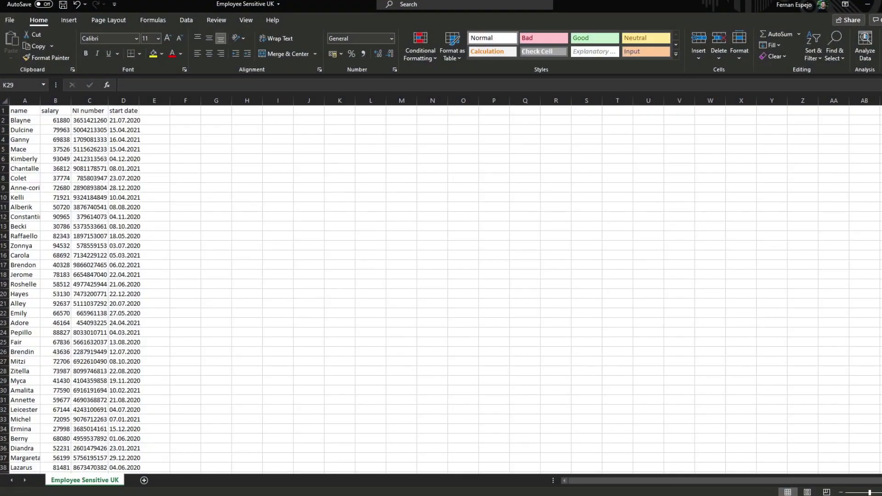
{"action": "key", "text": "ctrl+w"}
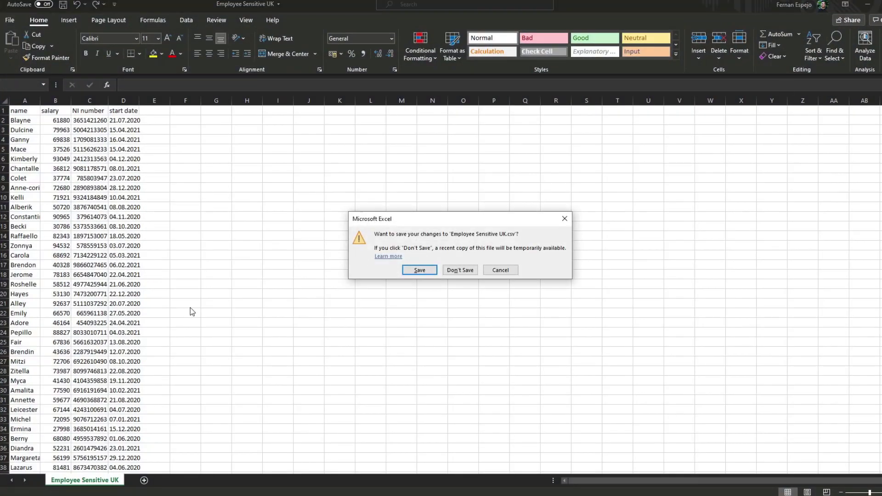
{"action": "left_click", "coordinate": [460, 270]}
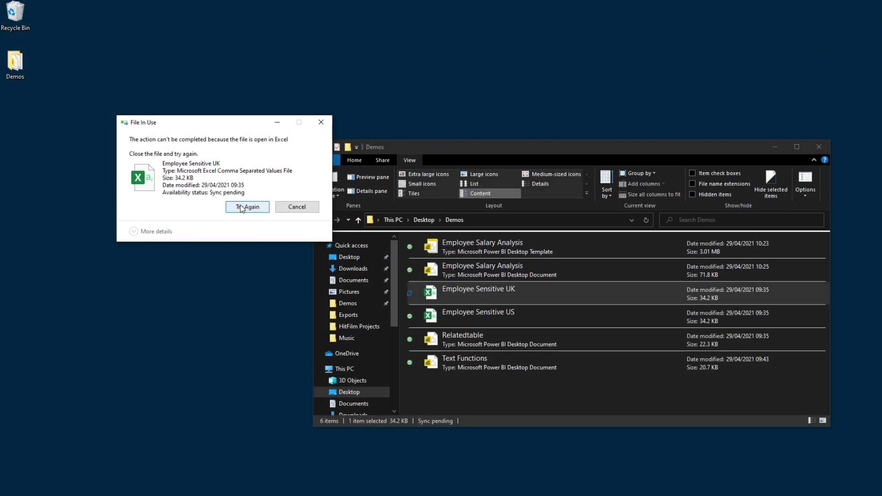
{"action": "left_click", "coordinate": [249, 205]}
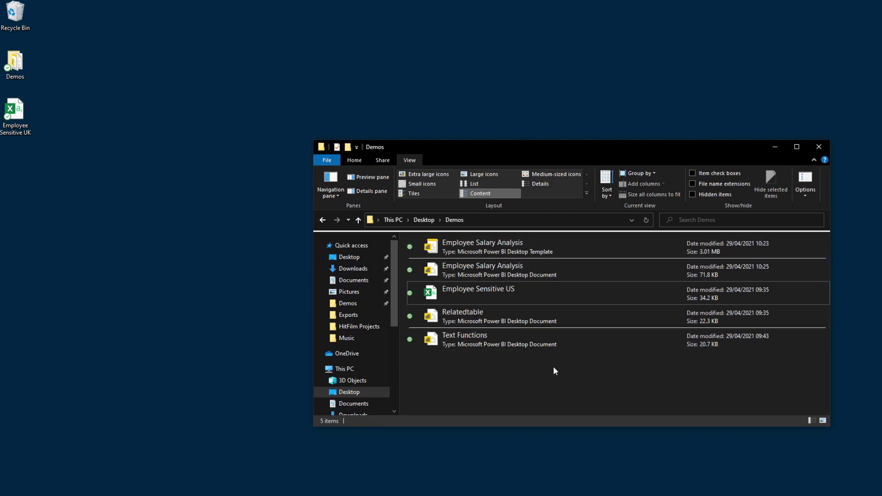
Step: Reopen the template and dismiss the refresh error about the missing Employee Sensitive UK.csv
{"action": "double_click", "coordinate": [470, 249]}
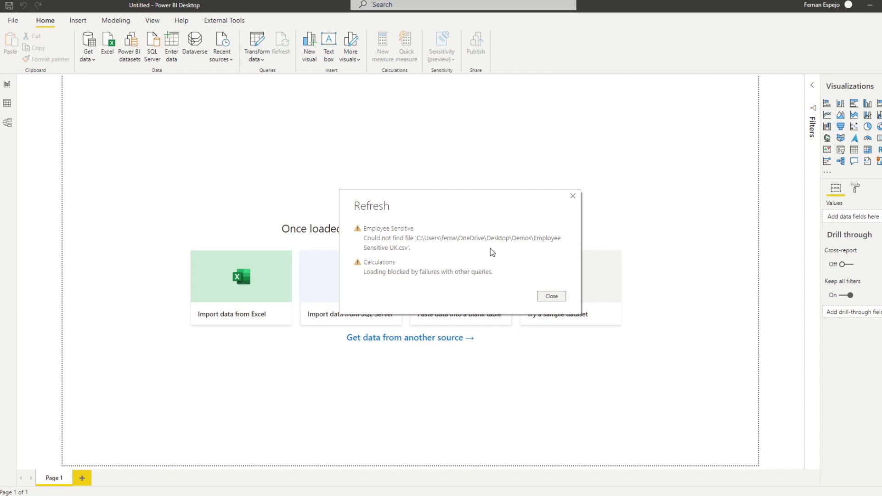
{"action": "left_click", "coordinate": [542, 298]}
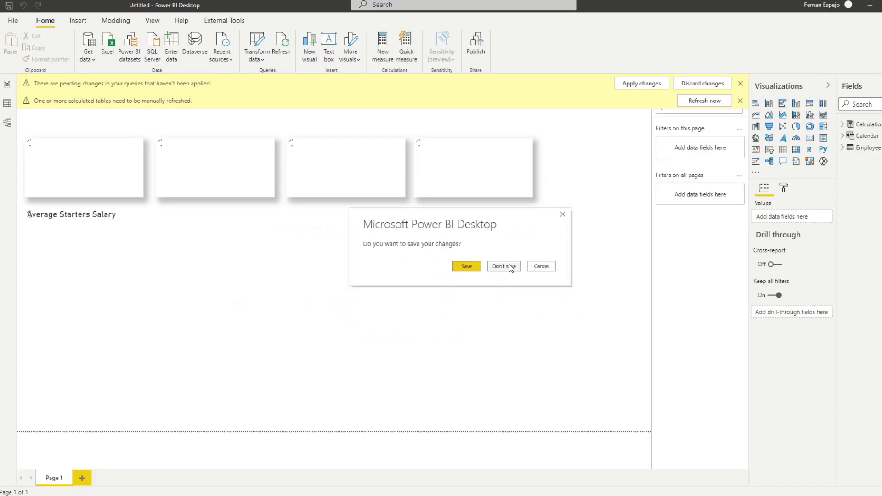
Step: Discard the failed template, delete the .pbit from Demos, and open the Employee Salary Analysis report
{"action": "left_click", "coordinate": [509, 268]}
{"action": "left_click", "coordinate": [492, 272]}
{"action": "left_click", "coordinate": [492, 245]}
{"action": "right_click", "coordinate": [492, 244]}
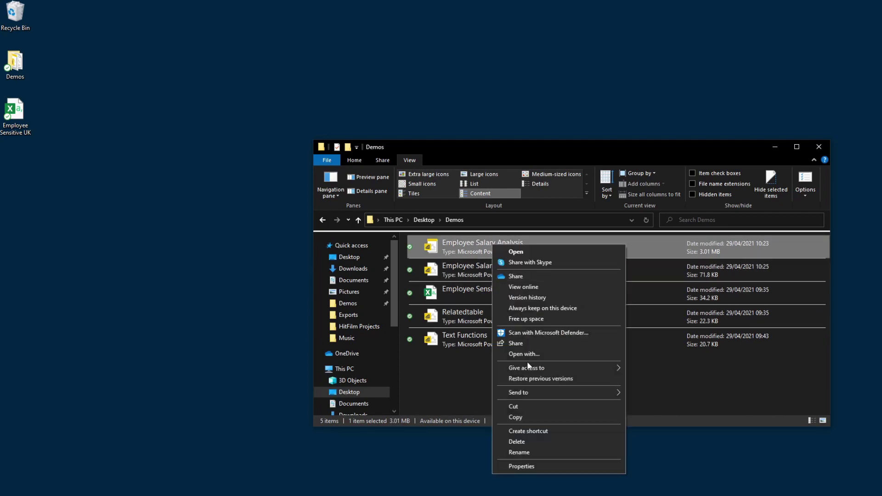
{"action": "left_click", "coordinate": [539, 441]}
{"action": "double_click", "coordinate": [460, 247]}
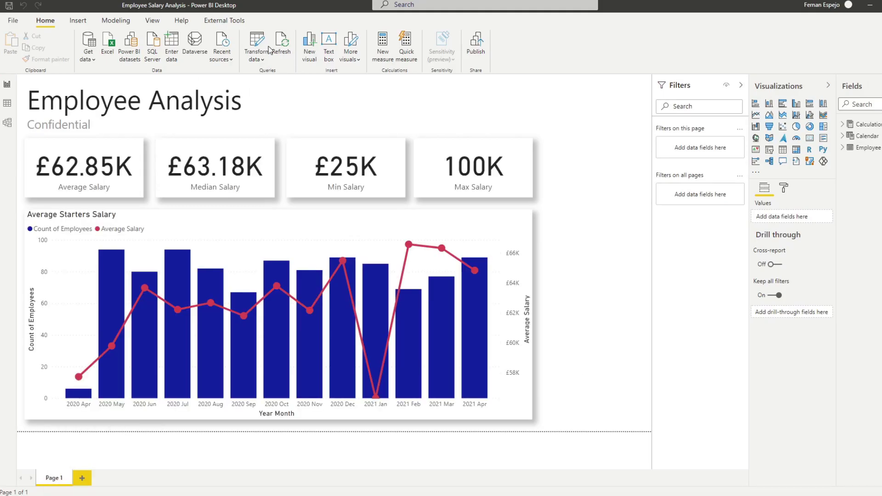
Step: Repoint the Source step to Employee Sensitive UK.csv on the desktop and select the full path in the formula
{"action": "left_click", "coordinate": [258, 44]}
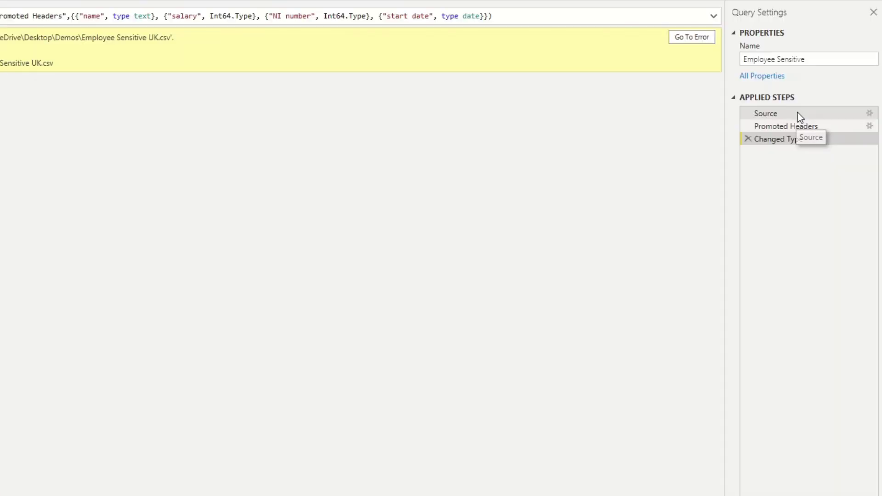
{"action": "left_click", "coordinate": [800, 117]}
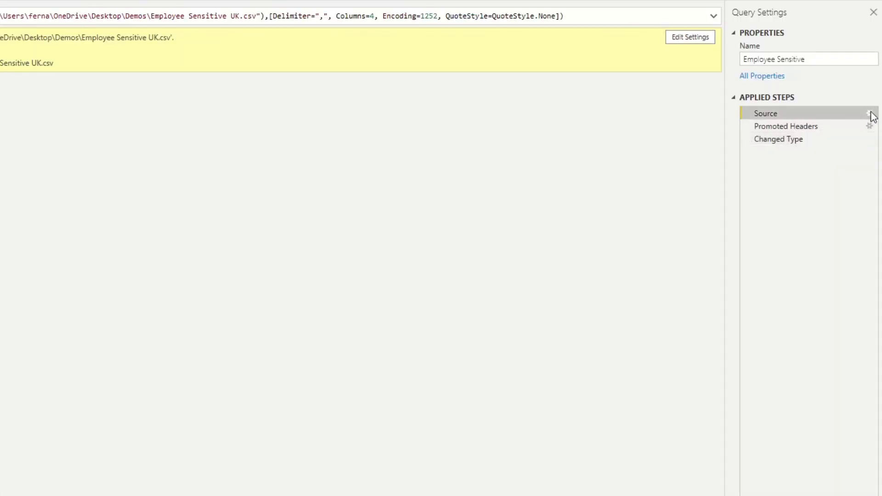
{"action": "left_click", "coordinate": [870, 114]}
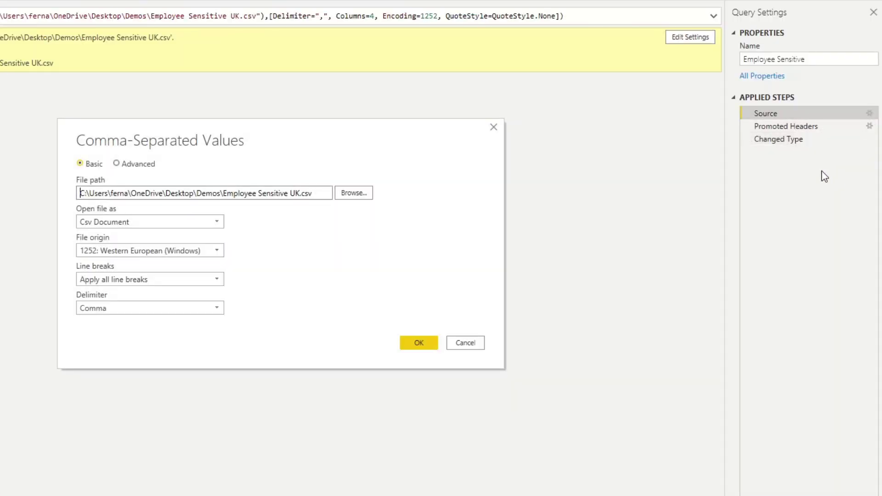
{"action": "left_click", "coordinate": [353, 193]}
{"action": "left_click_drag", "start_coordinate": [260, 139], "coordinate": [569, 147]}
{"action": "left_click", "coordinate": [597, 256]}
{"action": "left_click_drag", "start_coordinate": [652, 144], "coordinate": [428, 43]}
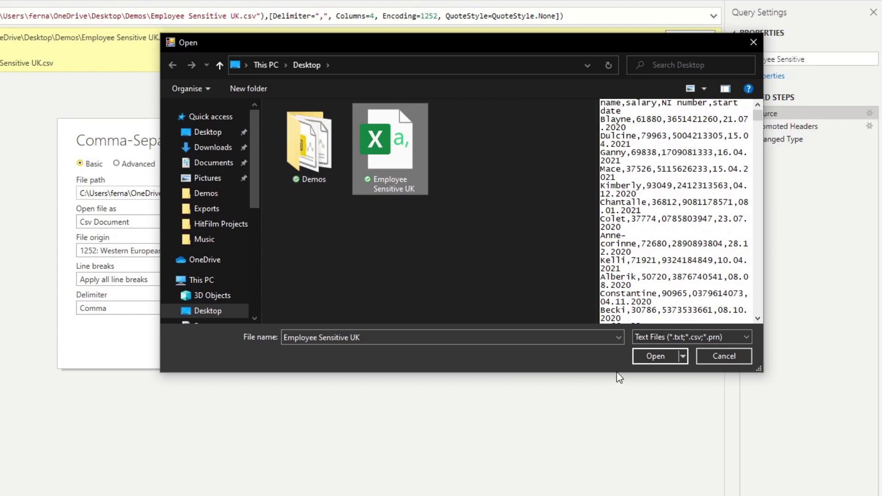
{"action": "left_click", "coordinate": [642, 351]}
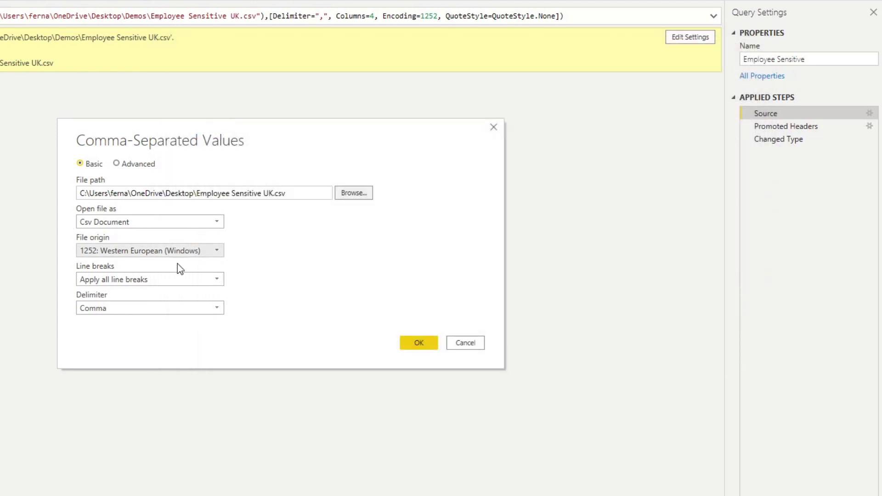
{"action": "left_click", "coordinate": [419, 343]}
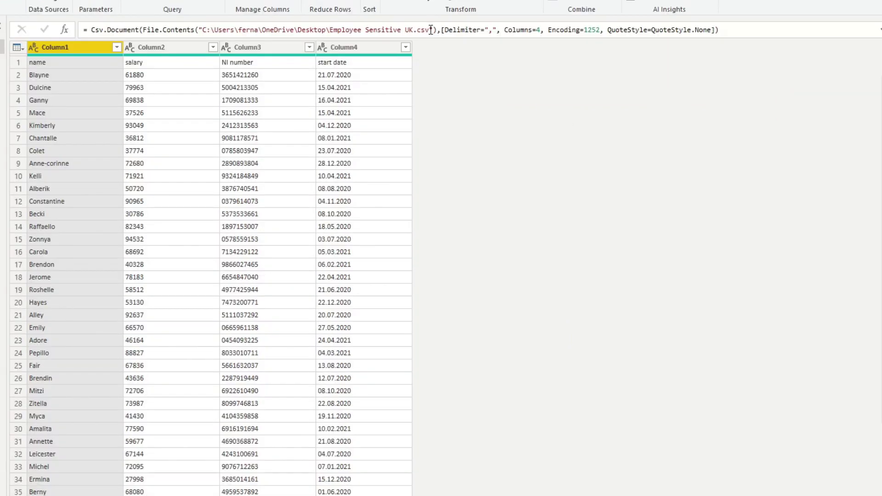
{"action": "left_click_drag", "start_coordinate": [422, 75], "coordinate": [243, 77]}
{"action": "left_click_drag", "start_coordinate": [207, 32], "coordinate": [204, 32]}
{"action": "key", "text": "ctrl+c"}
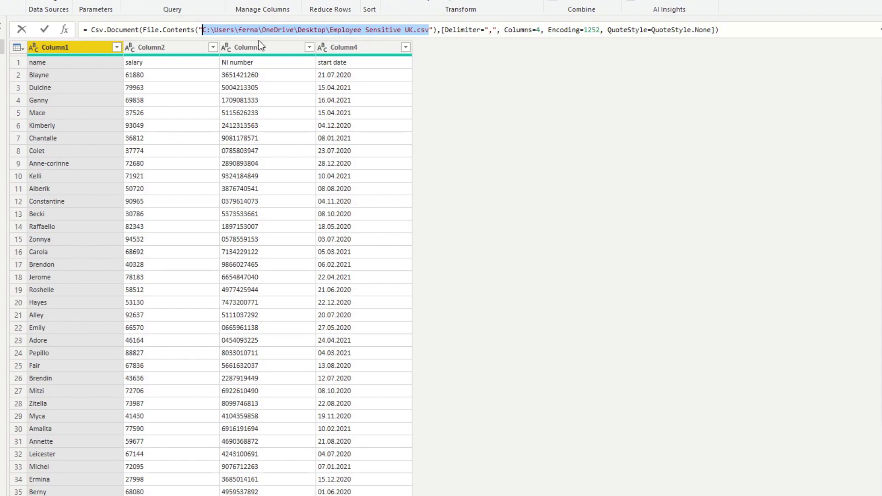
Step: Create a parameter named 'File Location' whose current value is the pasted Employee Sensitive UK.csv path
{"action": "left_click", "coordinate": [96, 1]}
{"action": "left_click", "coordinate": [117, 36]}
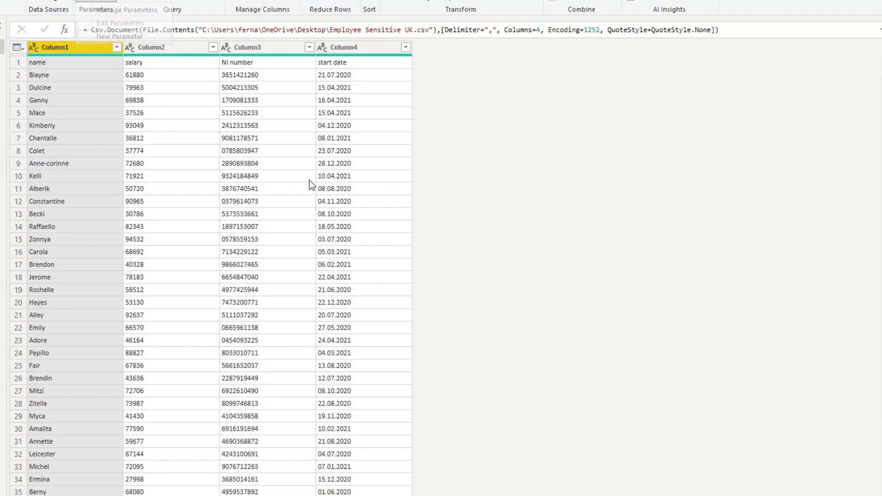
{"action": "type", "text": "File Lo"}
{"action": "type", "text": "cati"}
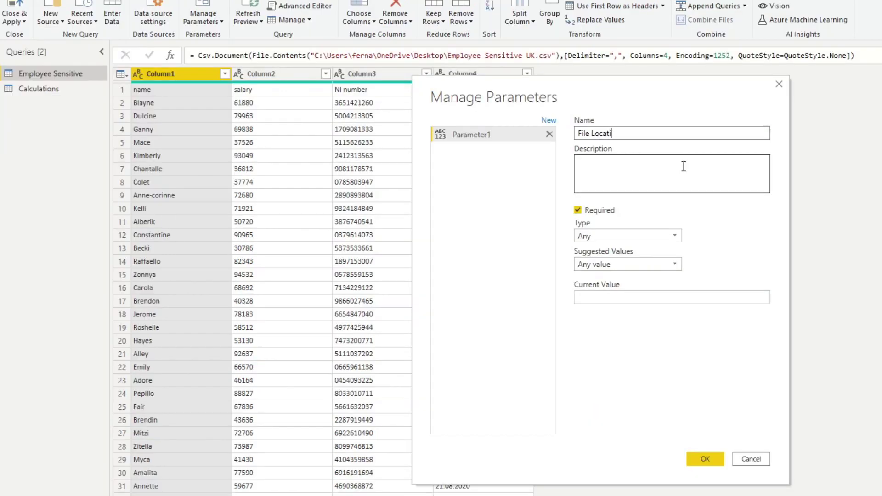
{"action": "type", "text": "on"}
{"action": "left_click", "coordinate": [634, 298]}
{"action": "key", "text": "ctrl+v"}
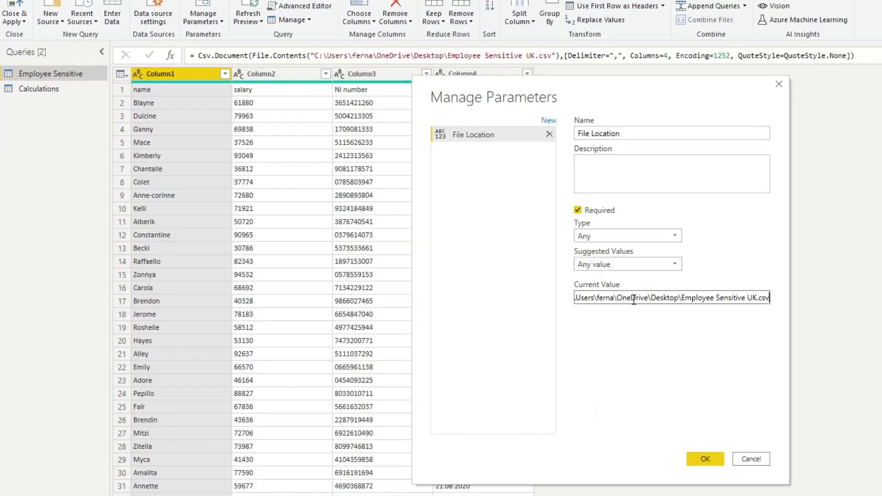
{"action": "left_click_drag", "start_coordinate": [635, 300], "coordinate": [561, 307]}
{"action": "left_click", "coordinate": [591, 301]}
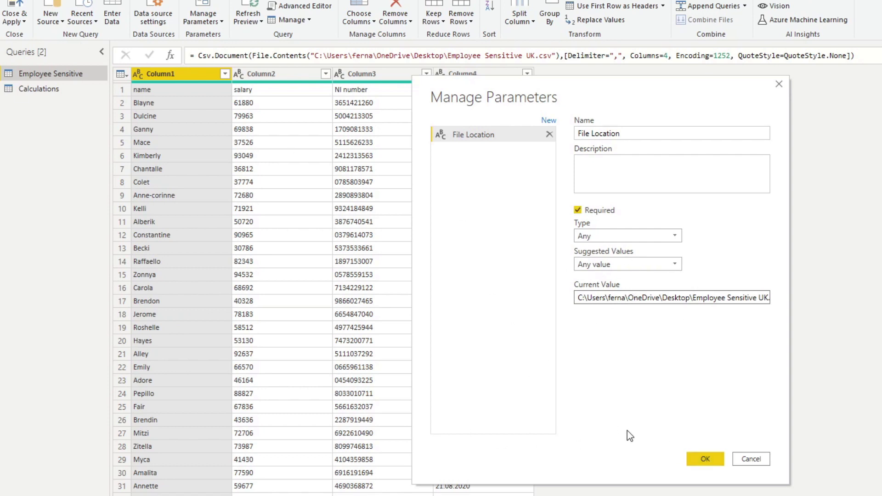
{"action": "left_click", "coordinate": [698, 459]}
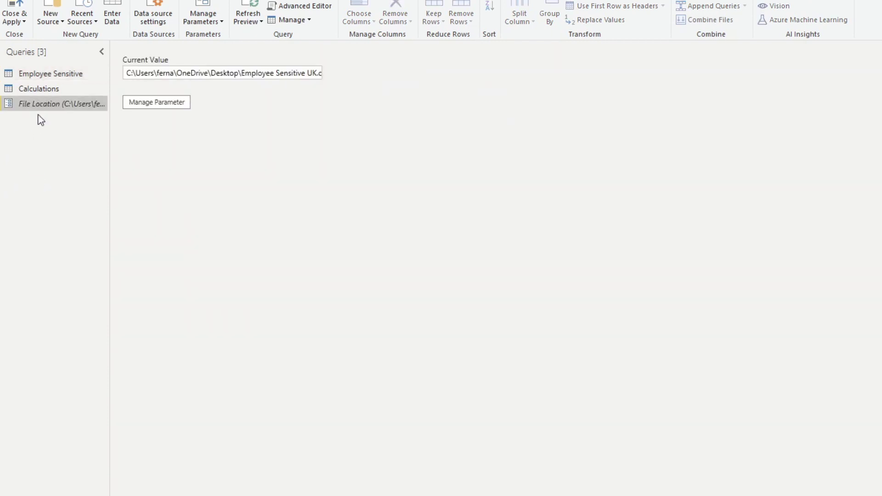
Step: Switch the Employee Sensitive Source file path from fixed text to the File Location parameter
{"action": "left_click", "coordinate": [44, 77]}
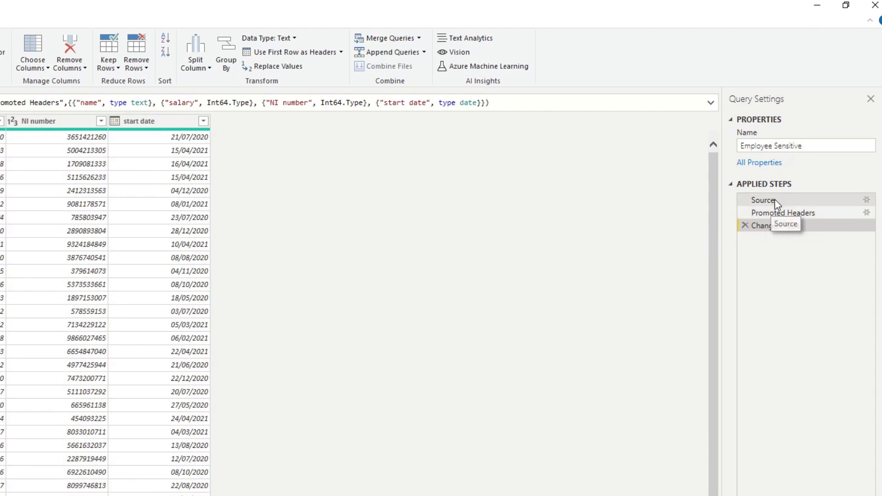
{"action": "left_click", "coordinate": [774, 199]}
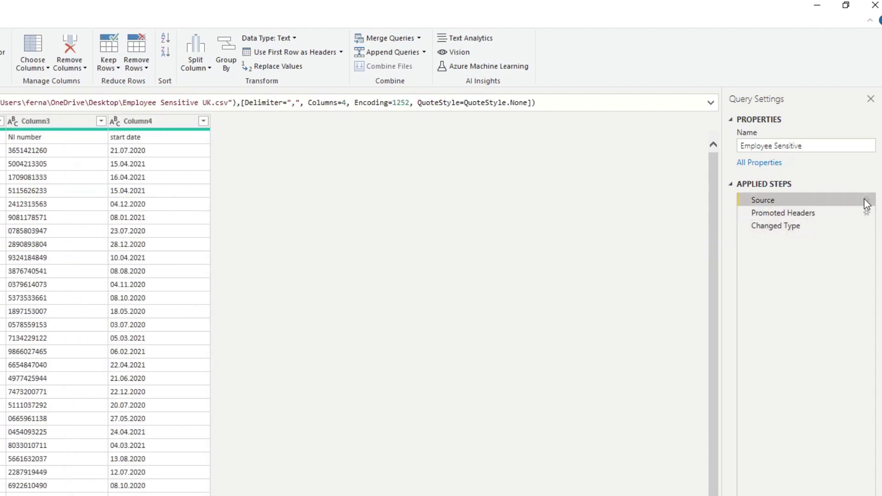
{"action": "left_click", "coordinate": [866, 200]}
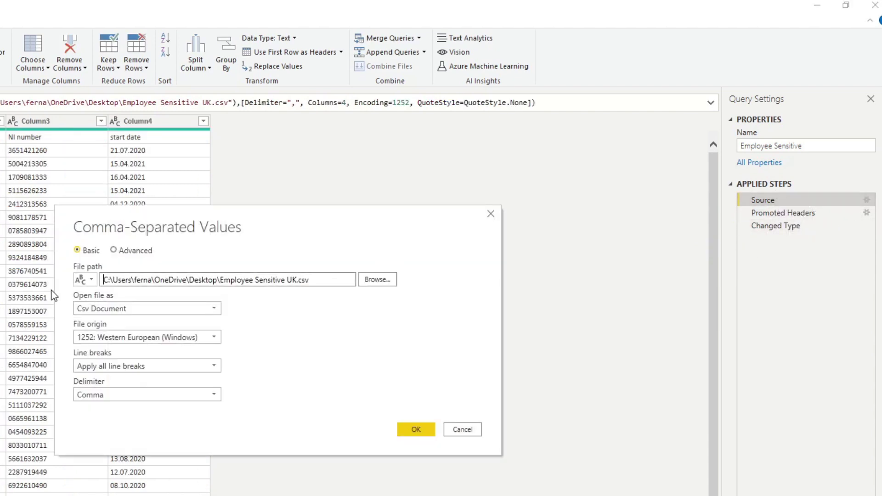
{"action": "left_click_drag", "start_coordinate": [315, 281], "coordinate": [135, 282]}
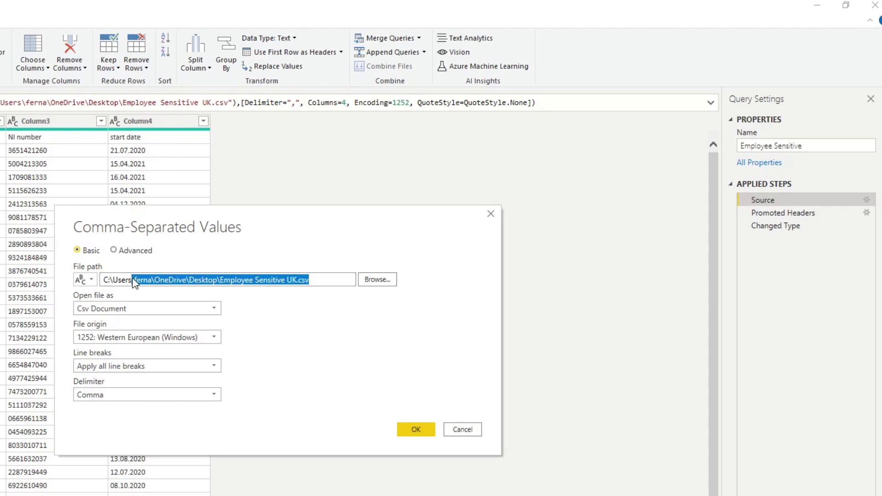
{"action": "left_click", "coordinate": [285, 280]}
{"action": "left_click_drag", "start_coordinate": [298, 281], "coordinate": [162, 283]}
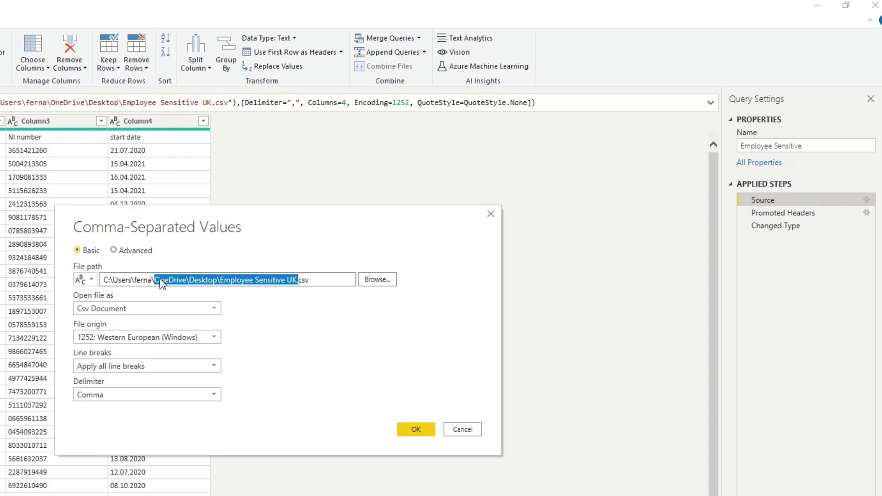
{"action": "left_click", "coordinate": [162, 282]}
{"action": "left_click", "coordinate": [85, 281]}
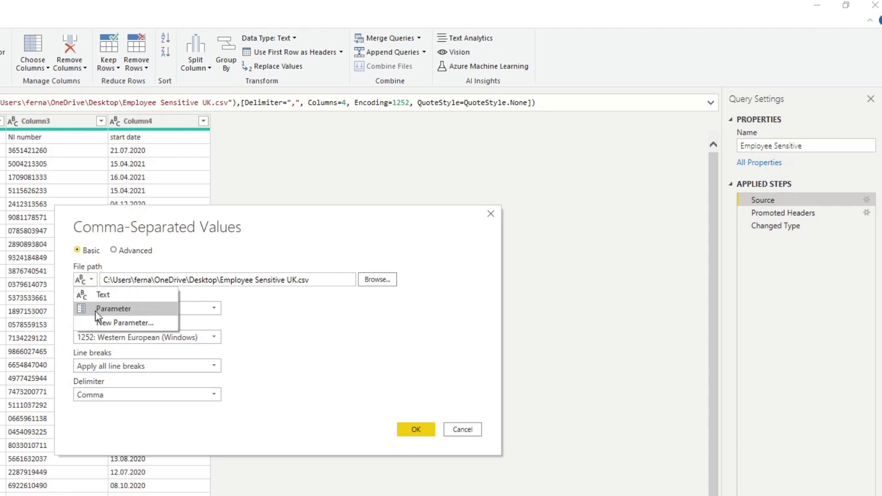
{"action": "left_click", "coordinate": [96, 312]}
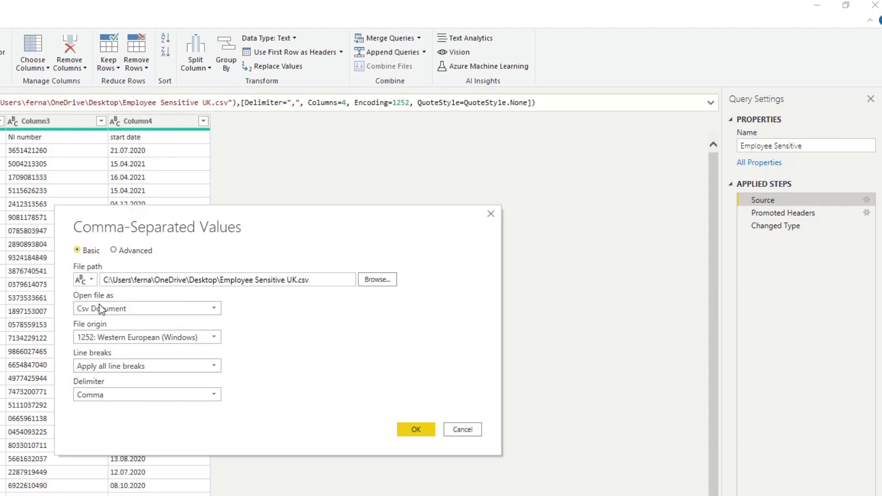
{"action": "left_click", "coordinate": [174, 280]}
{"action": "left_click", "coordinate": [150, 296]}
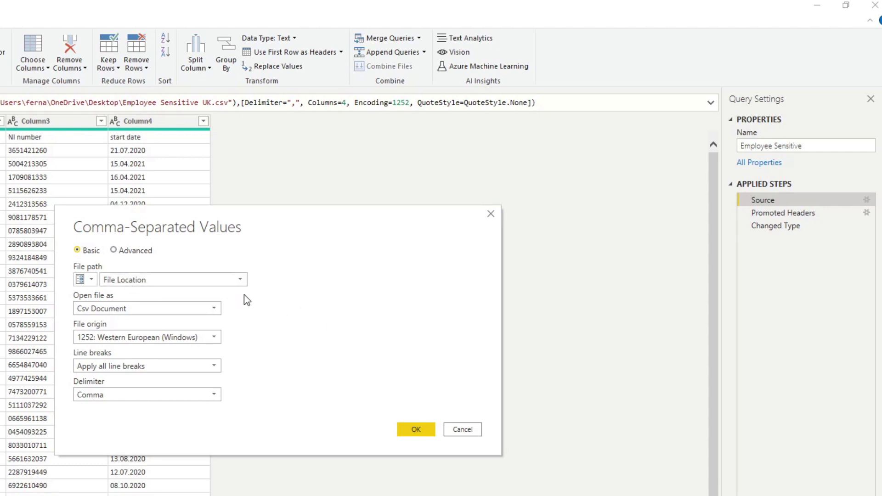
Step: Confirm the parameterised CSV settings and dismiss the Manage Parameters window
{"action": "left_click", "coordinate": [412, 433]}
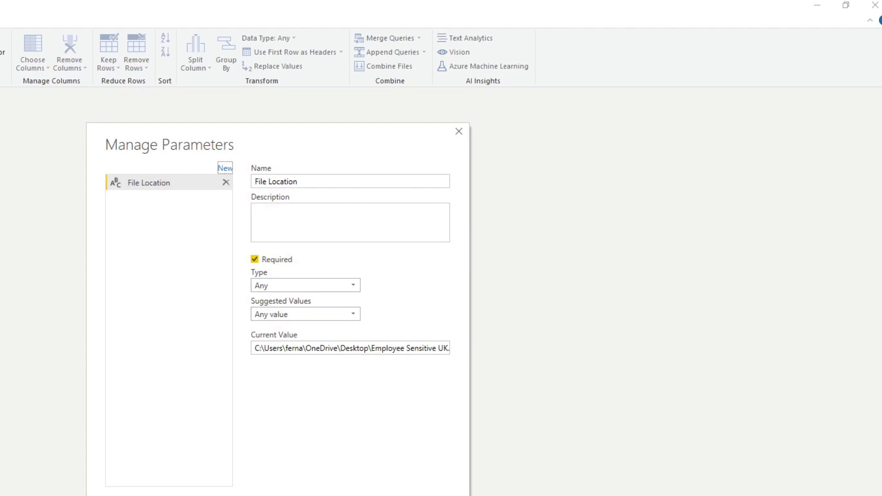
{"action": "key", "text": "Return"}
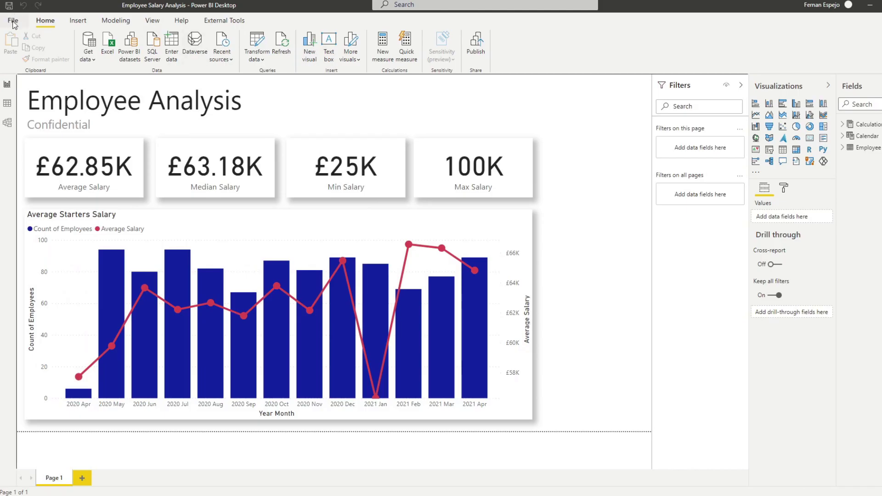
Step: Export the report as the Employee Salary Analysis Power BI template into Demos, keeping description 'This is a template file'
{"action": "left_click", "coordinate": [12, 21]}
{"action": "left_click", "coordinate": [42, 137]}
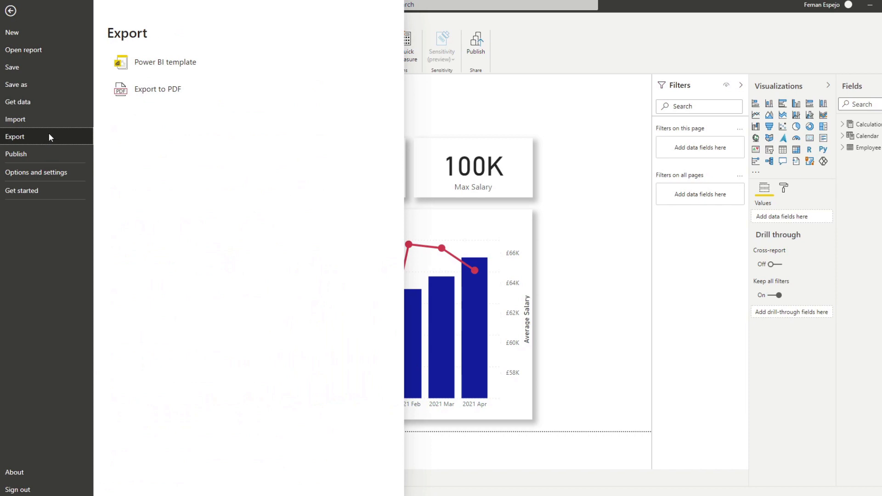
{"action": "left_click", "coordinate": [175, 59]}
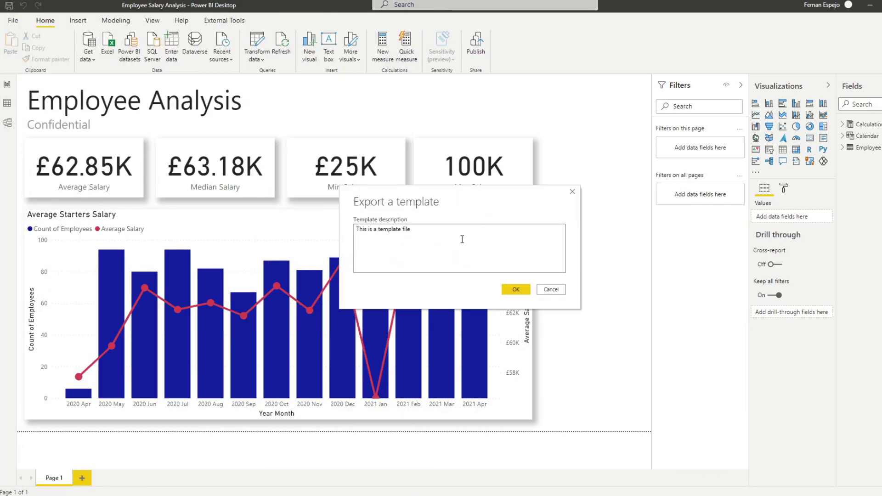
{"action": "left_click", "coordinate": [515, 290]}
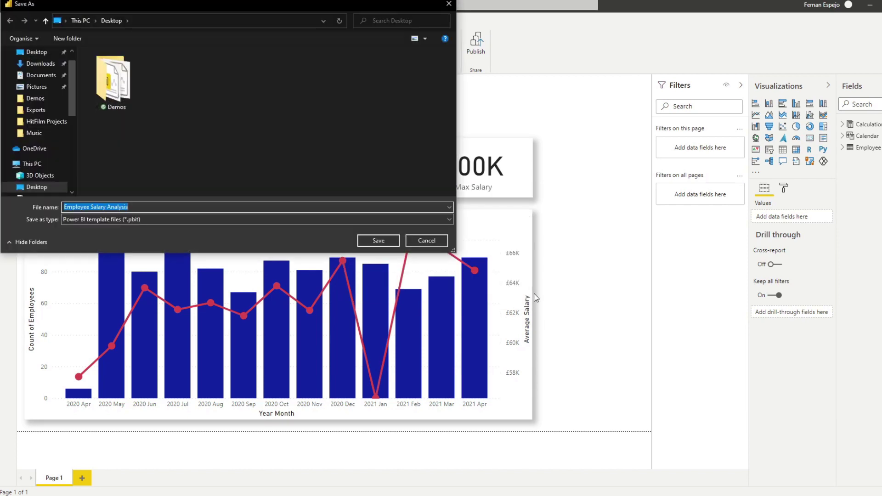
{"action": "double_click", "coordinate": [114, 98]}
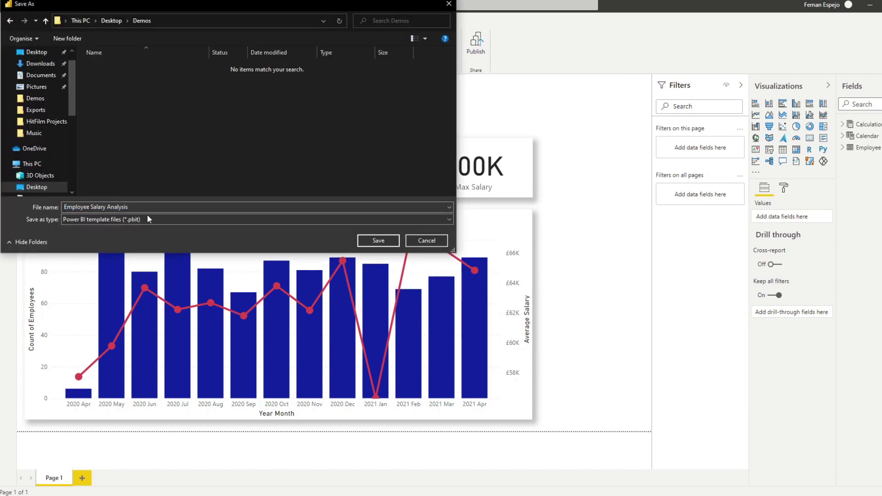
{"action": "left_click", "coordinate": [369, 243]}
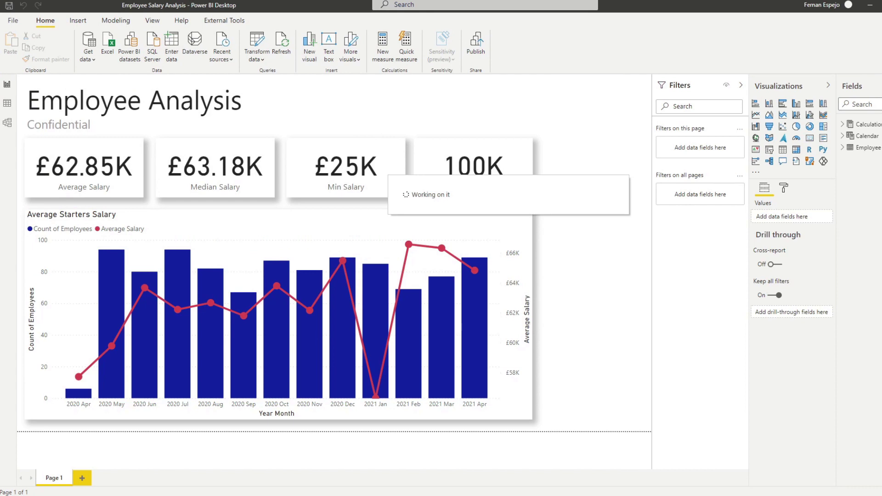
{"action": "key", "text": "alt+Tab"}
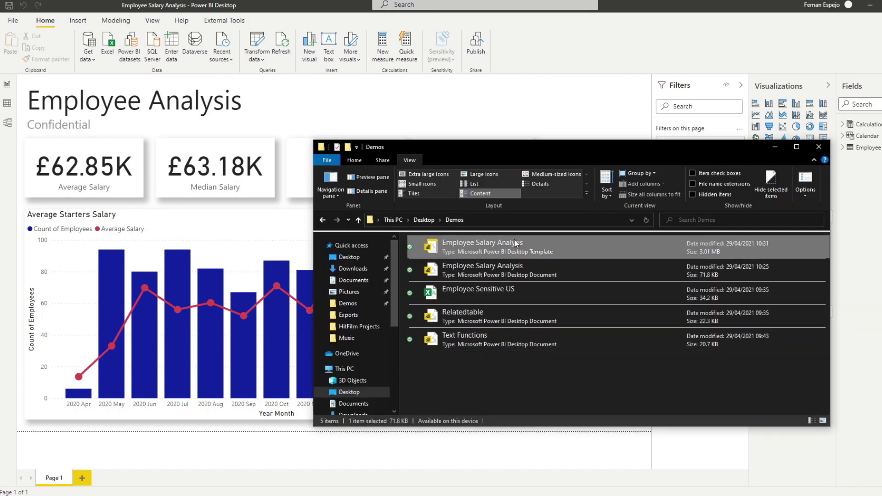
Step: Close Power BI Desktop, saving the report changes, leaving Demos showing the new template
{"action": "left_click", "coordinate": [516, 244]}
{"action": "key", "text": "Return"}
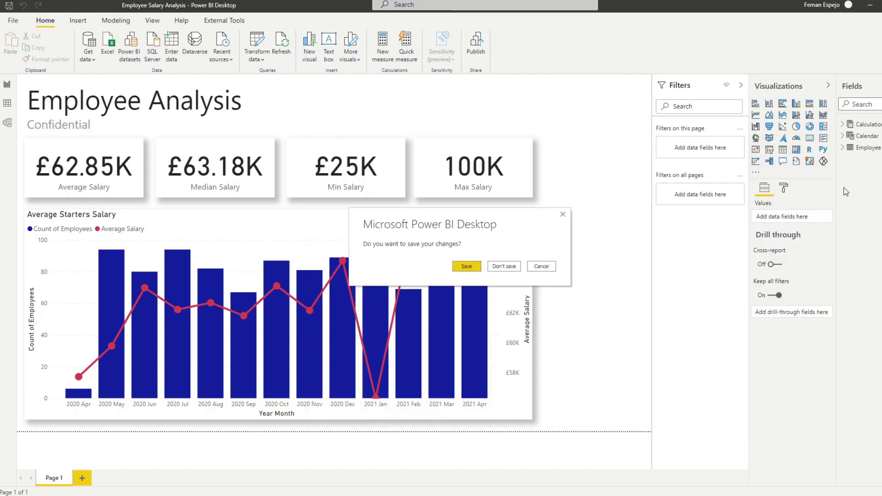
{"action": "left_click", "coordinate": [474, 264]}
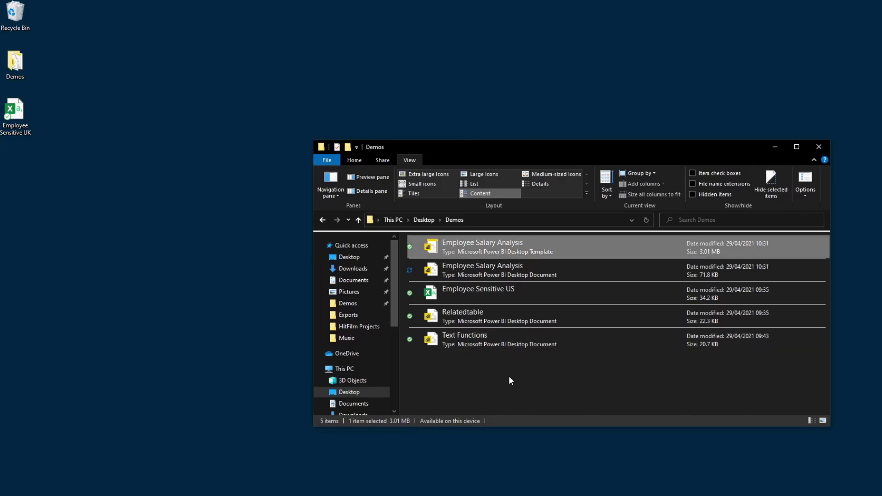
{"action": "left_click", "coordinate": [509, 377]}
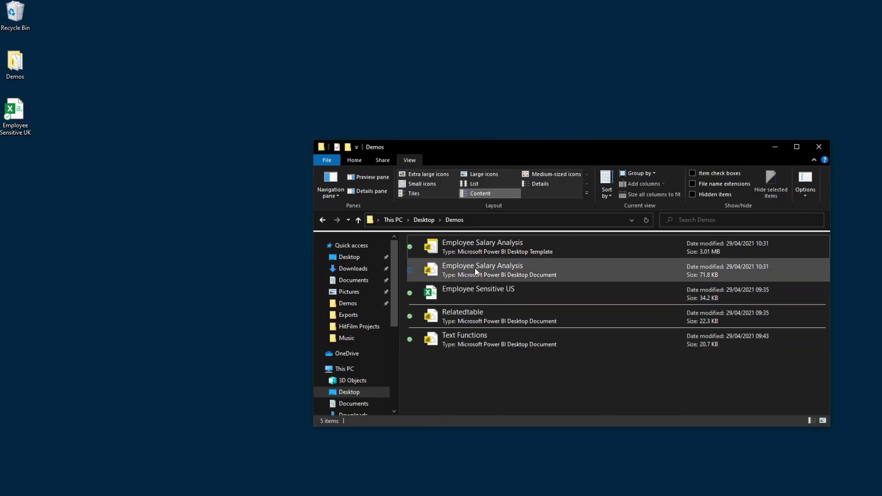
Step: Open the Employee Salary Analysis template and copy Employee Sensitive UK's Desktop folder path from its Properties
{"action": "double_click", "coordinate": [505, 244]}
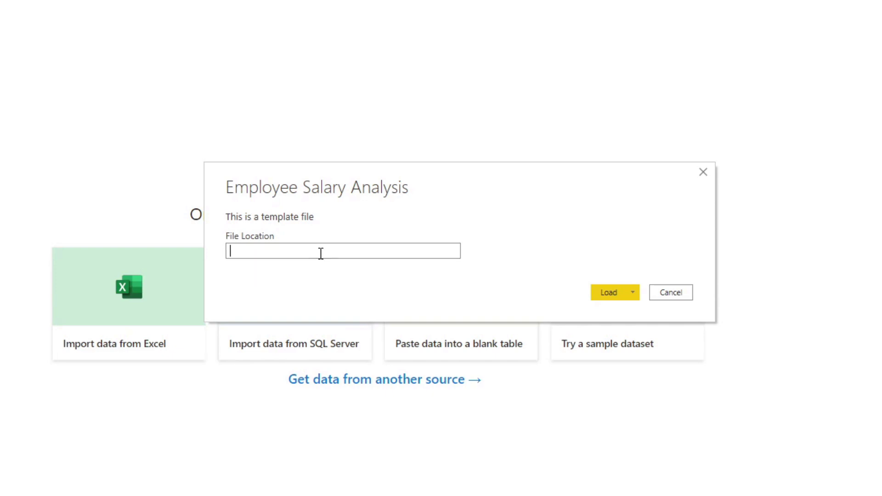
{"action": "key", "text": "alt+Tab"}
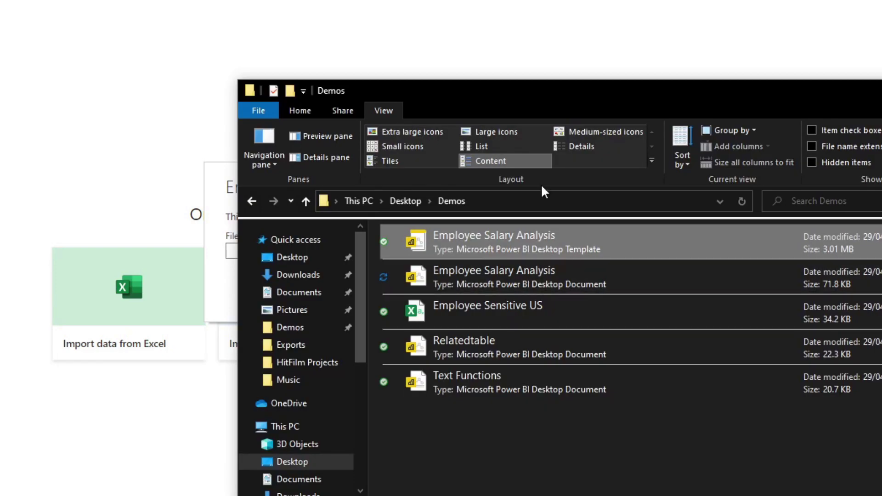
{"action": "left_click_drag", "start_coordinate": [503, 90], "coordinate": [834, 25]}
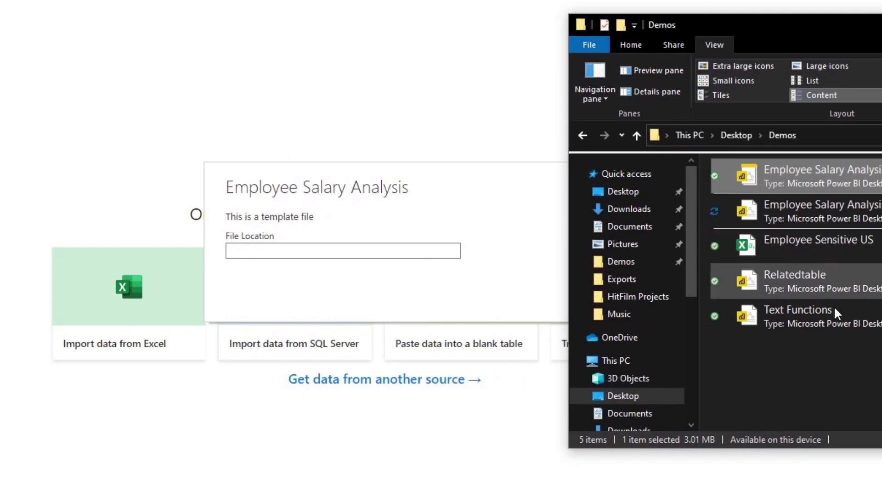
{"action": "left_click", "coordinate": [745, 134]}
{"action": "left_click", "coordinate": [745, 199]}
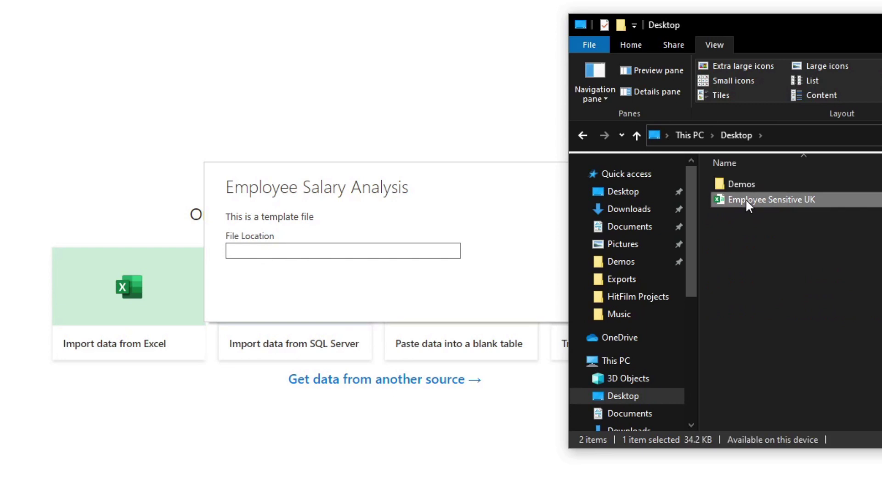
{"action": "right_click", "coordinate": [746, 199]}
{"action": "key", "text": "r"}
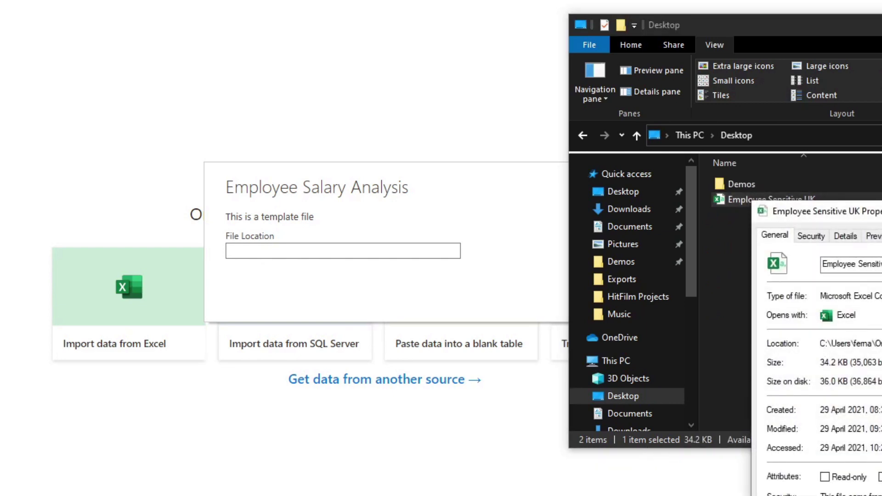
{"action": "left_click_drag", "start_coordinate": [875, 344], "coordinate": [809, 346]}
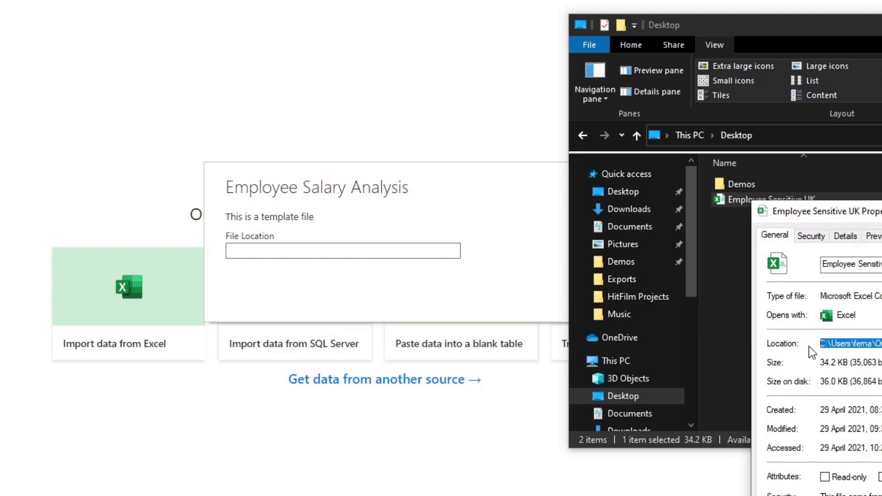
Step: Set File Location to the full Desktop path of Employee Sensitive UK.csv and load the template
{"action": "left_click", "coordinate": [397, 255]}
{"action": "type", "text": "C:\\Users\\ferna\\OneDrive\\Desktop"}
{"action": "key", "text": "alt+Tab"}
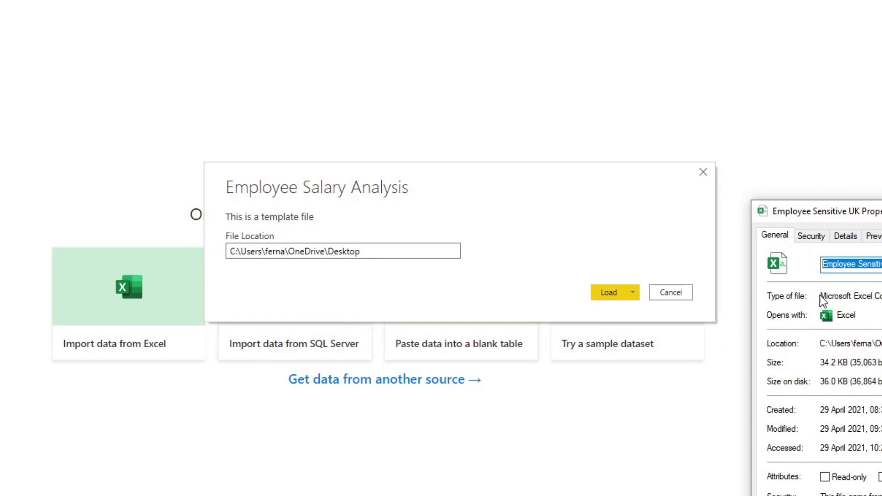
{"action": "left_click", "coordinate": [421, 251]}
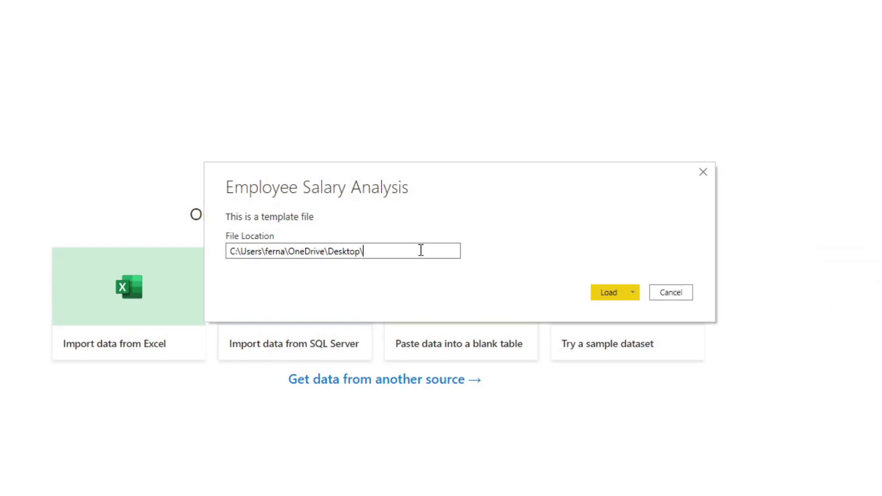
{"action": "type", "text": "Employee Sensitive UK"}
{"action": "type", "text": ".csv"}
{"action": "left_click_drag", "start_coordinate": [407, 251], "coordinate": [443, 256]}
{"action": "left_click", "coordinate": [343, 253]}
{"action": "left_click_drag", "start_coordinate": [322, 252], "coordinate": [490, 258]}
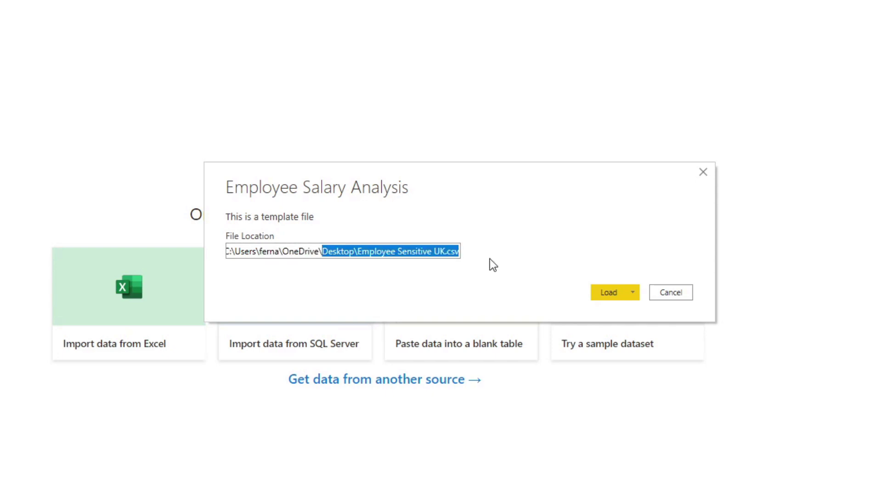
{"action": "left_click", "coordinate": [442, 252]}
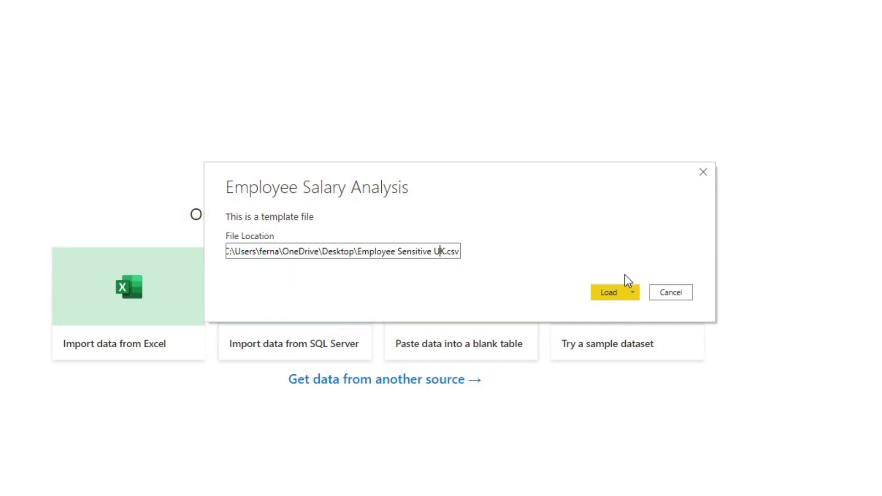
{"action": "left_click", "coordinate": [614, 291]}
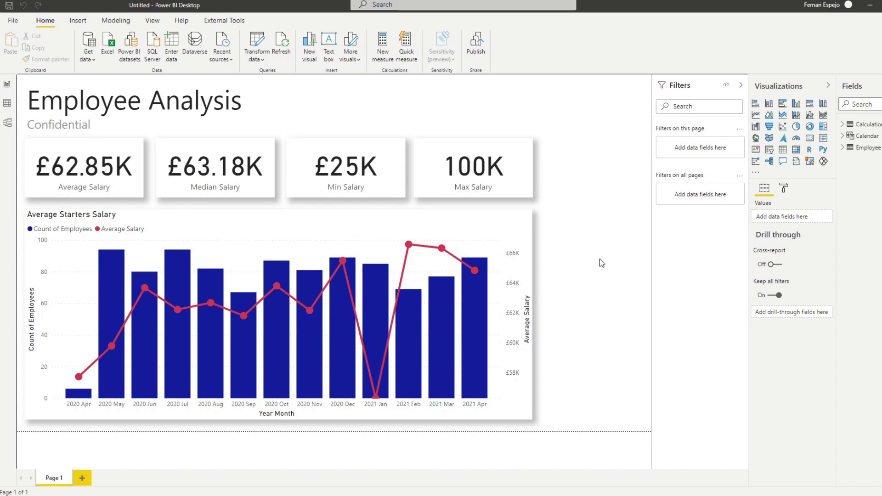
{"action": "key", "text": "alt+Tab"}
{"action": "double_click", "coordinate": [645, 210]}
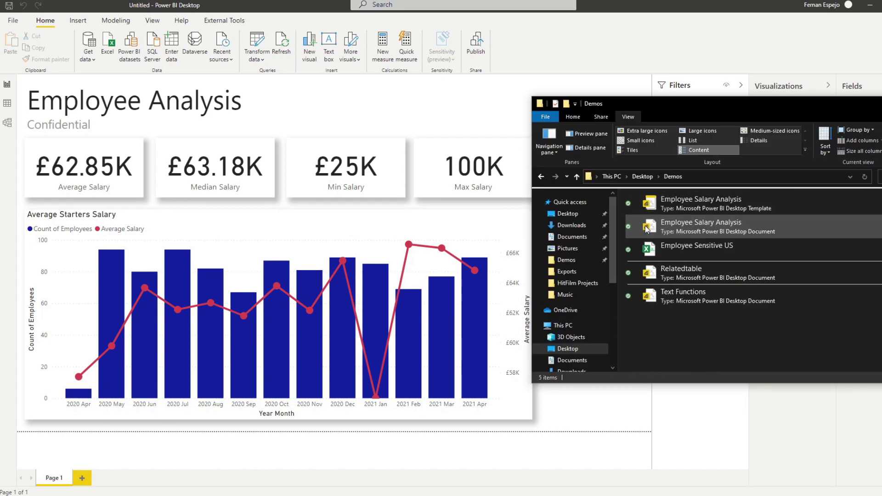
{"action": "left_click", "coordinate": [696, 249]}
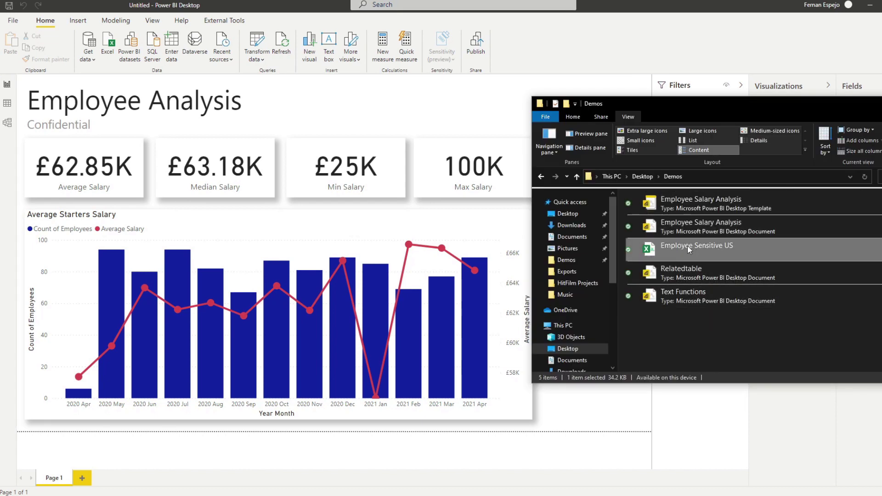
{"action": "double_click", "coordinate": [668, 249]}
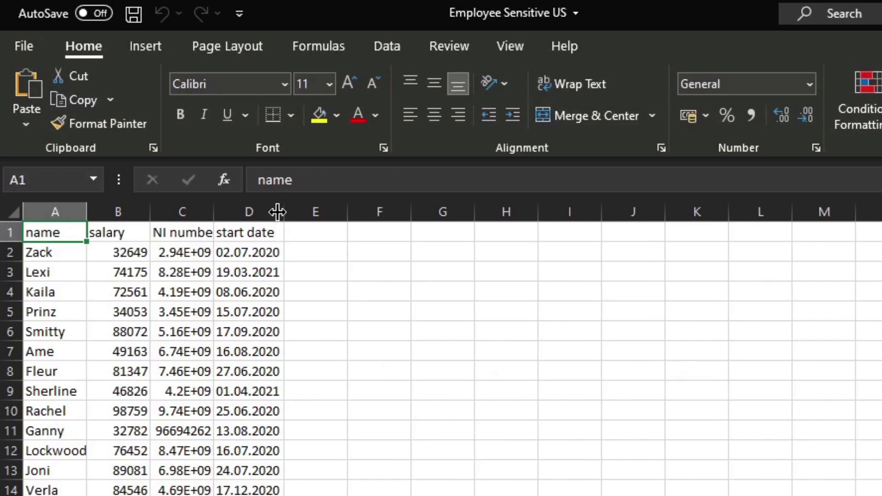
{"action": "double_click", "coordinate": [212, 211]}
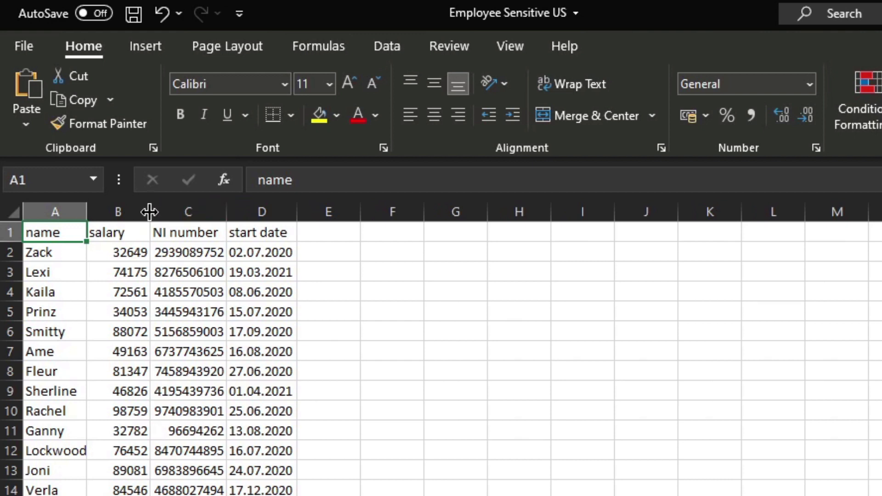
{"action": "left_click", "coordinate": [215, 367]}
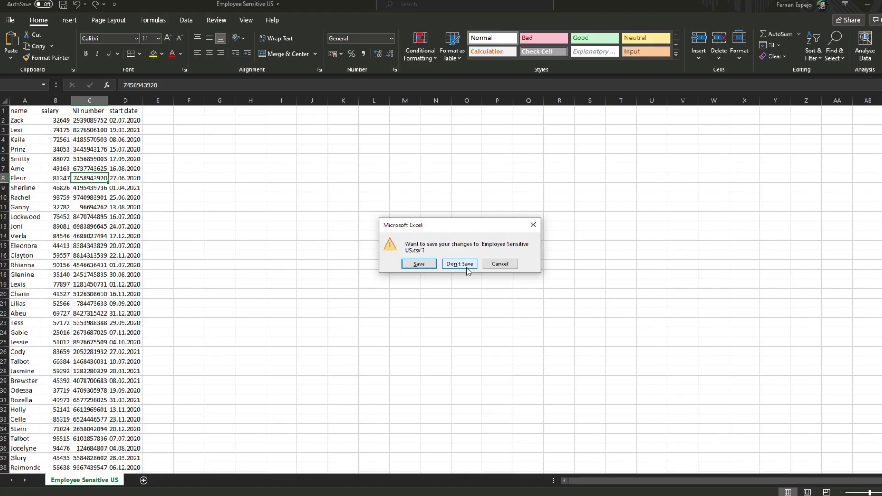
{"action": "left_click", "coordinate": [460, 264]}
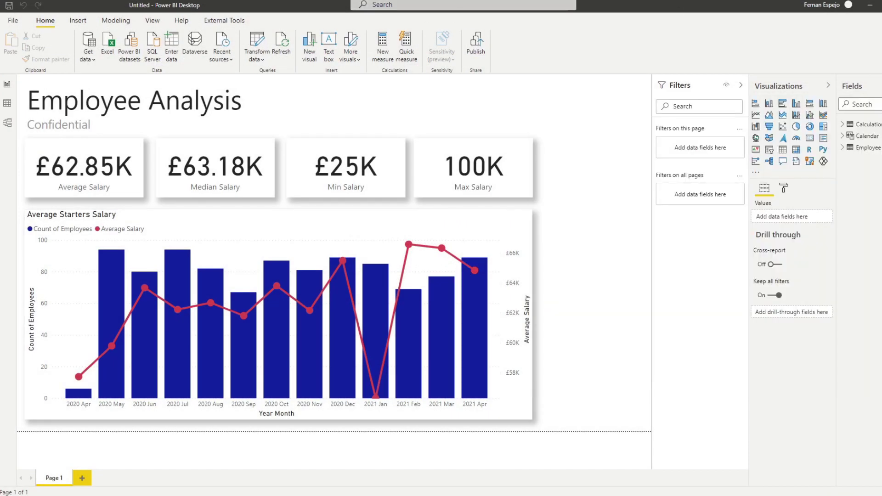
Step: Close the current report without saving and reopen the Employee Salary Analysis template from Demos
{"action": "key", "text": "alt+F4"}
{"action": "left_click", "coordinate": [503, 267]}
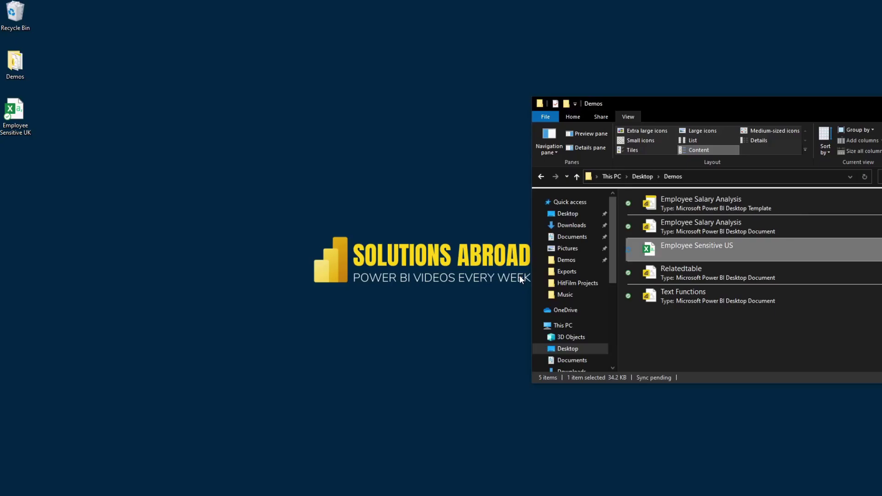
{"action": "left_click", "coordinate": [707, 207]}
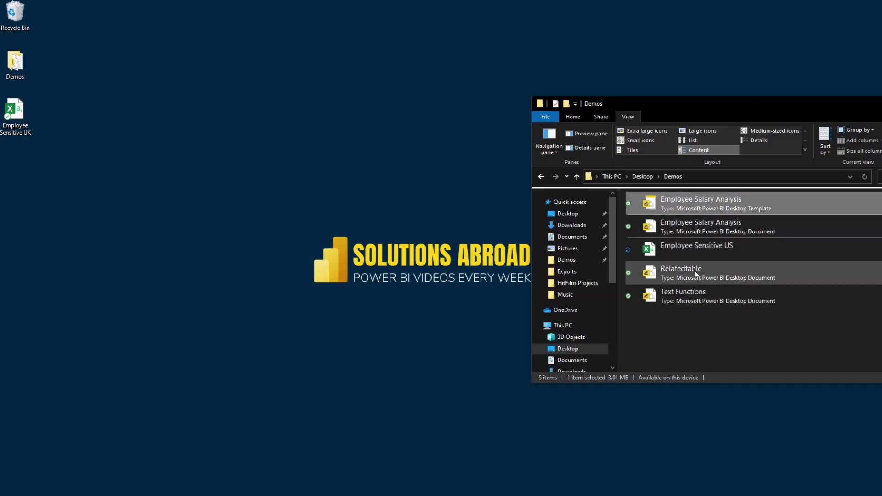
{"action": "double_click", "coordinate": [689, 210]}
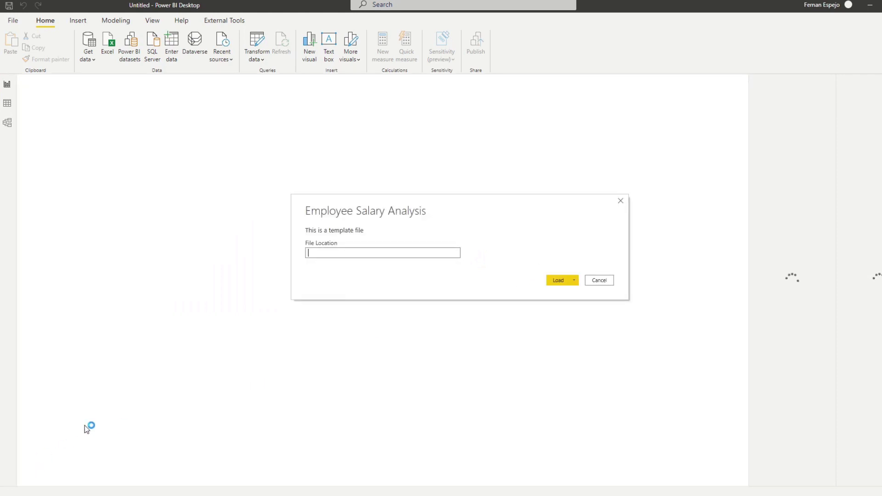
Step: Copy the Demos folder location from the Employee Sensitive US file's Properties
{"action": "key", "text": "alt+Tab"}
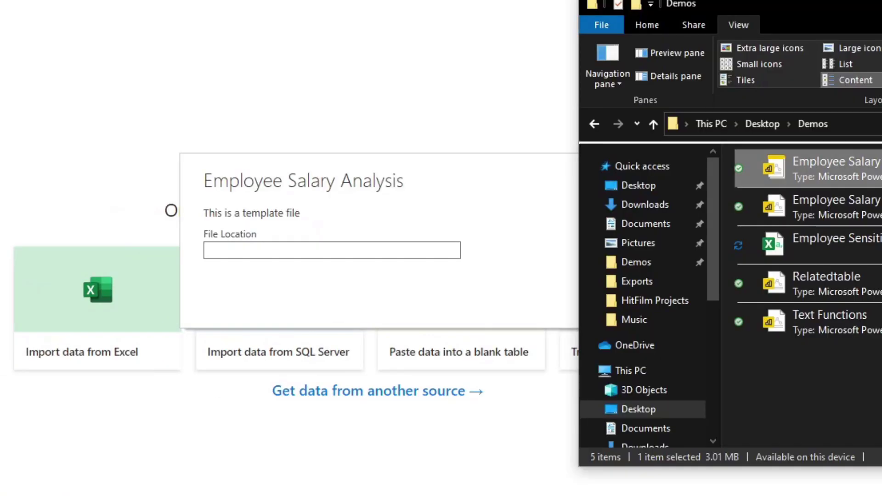
{"action": "left_click", "coordinate": [812, 241]}
{"action": "right_click", "coordinate": [812, 241]}
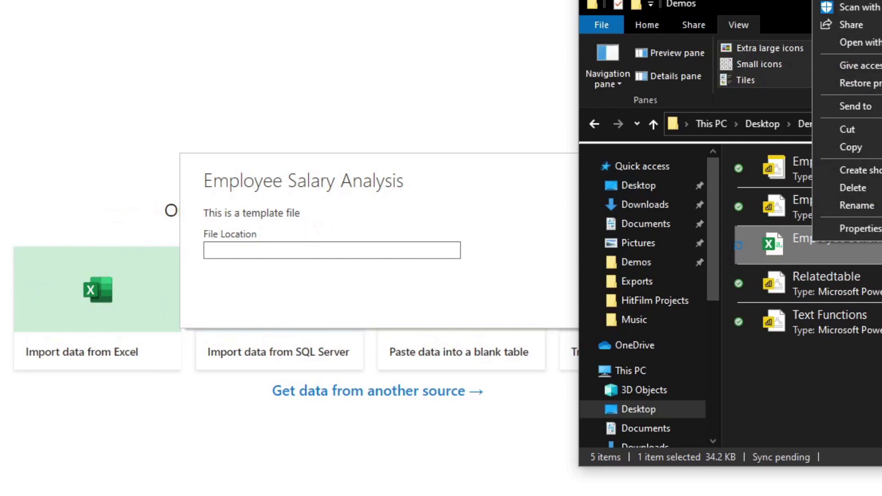
{"action": "left_click", "coordinate": [850, 226]}
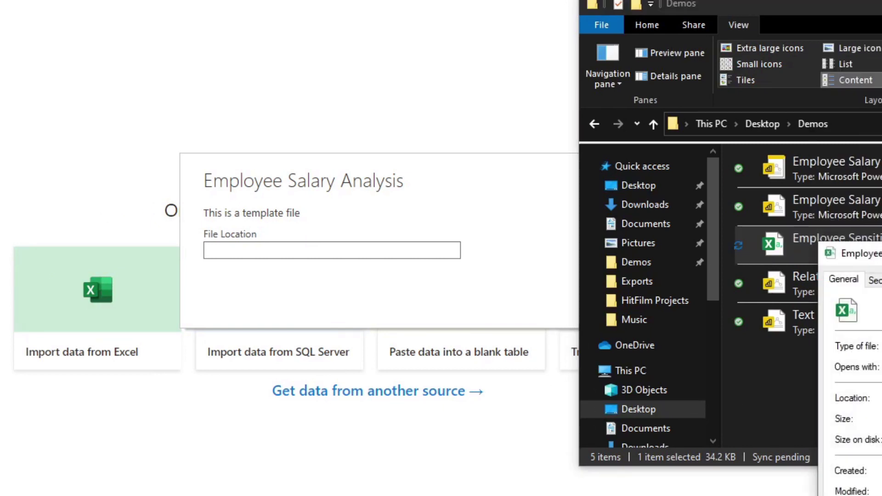
Step: Set File Location to the Demos path plus \Employee Sensitive US.csv and load the template
{"action": "left_click", "coordinate": [400, 256]}
{"action": "type", "text": "C:\\Users\\ferna\\OneDrive\\Desktop\\Demos"}
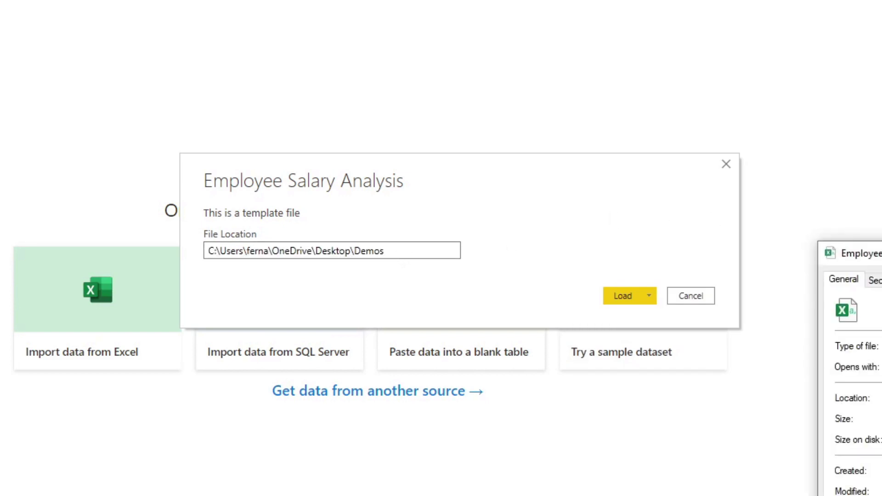
{"action": "left_click", "coordinate": [433, 246]}
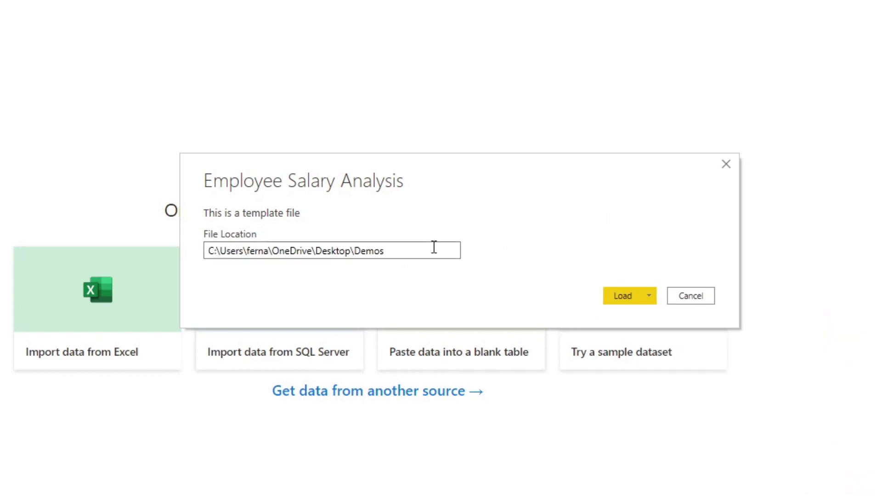
{"action": "type", "text": "\\"}
{"action": "type", "text": "Employee Sensitive US"}
{"action": "type", "text": ".csv"}
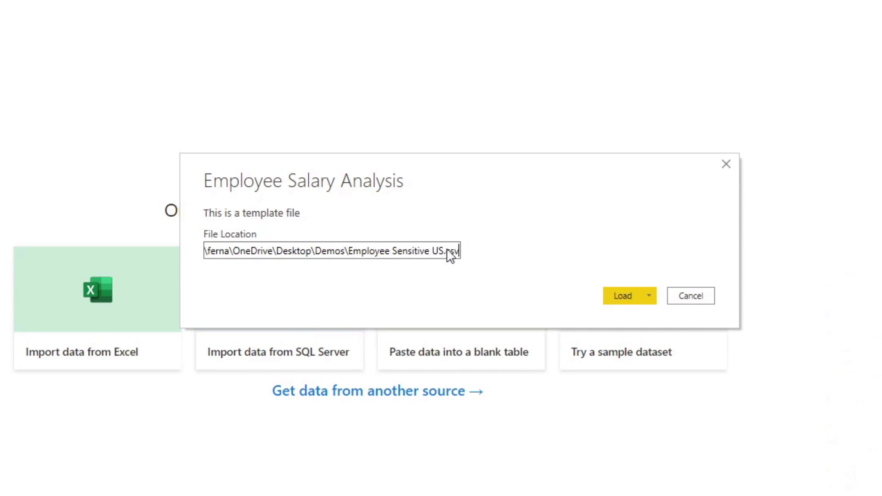
{"action": "left_click", "coordinate": [620, 300]}
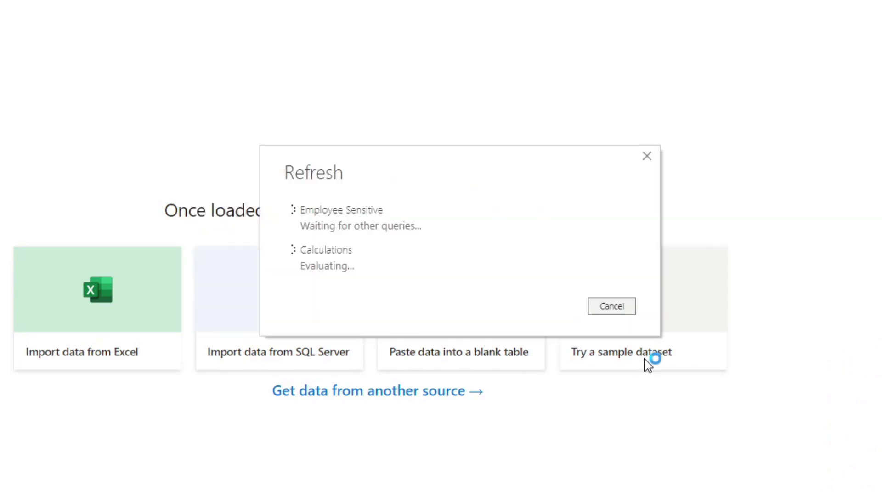